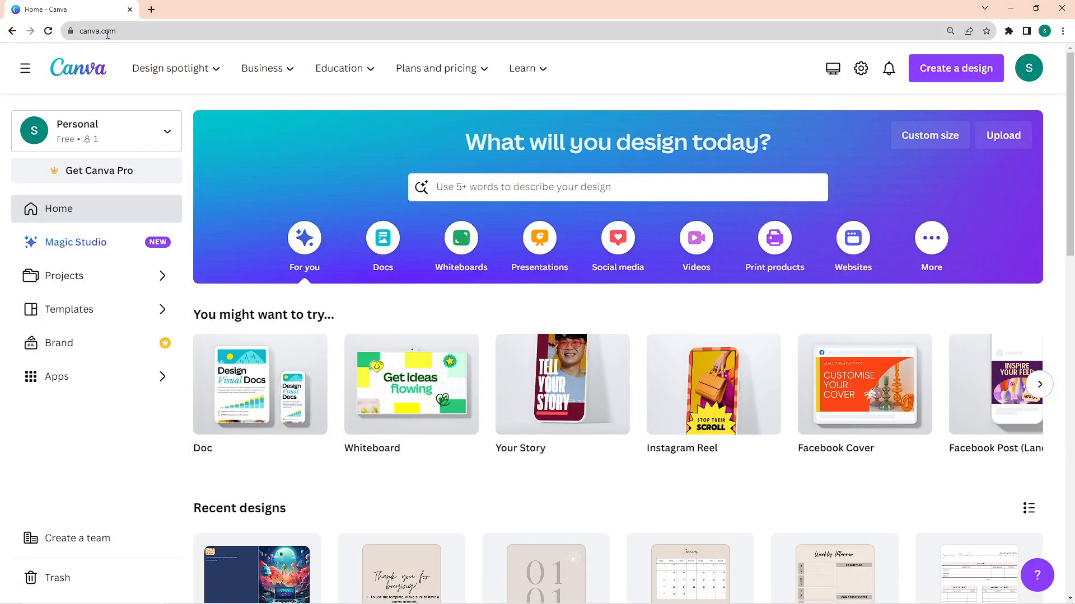
pyautogui.click(164, 32)
pyautogui.moveTo(205, 68)
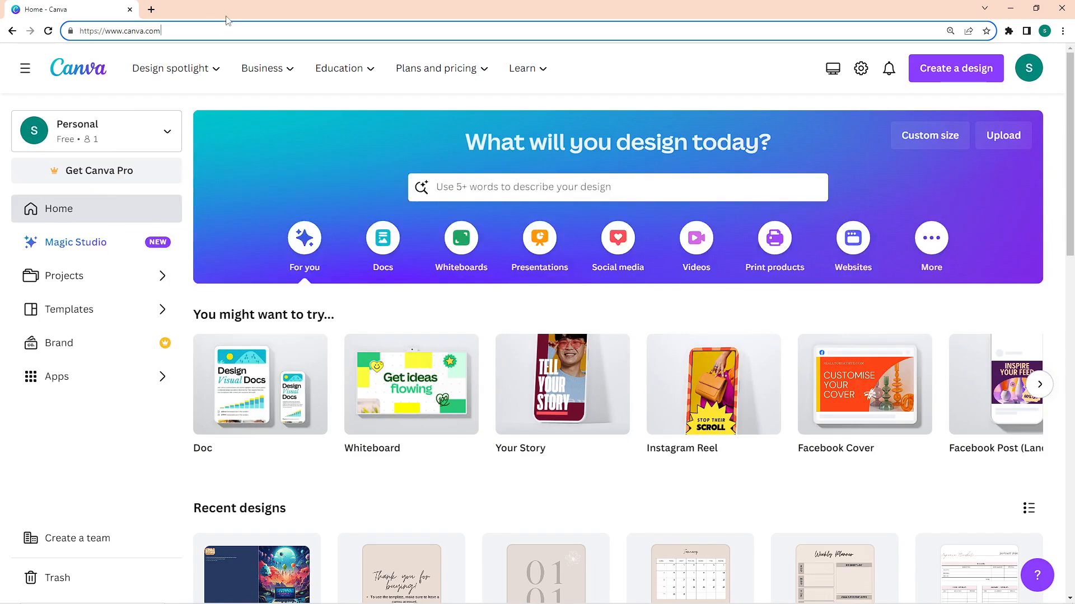
pyautogui.click(261, 102)
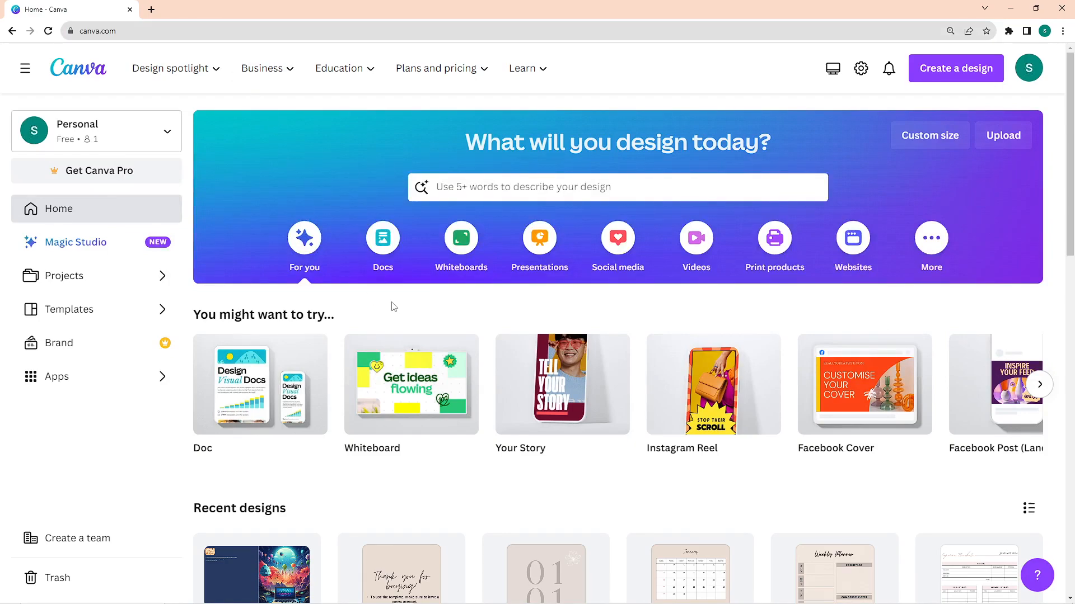
pyautogui.scroll(-1, 398, 305)
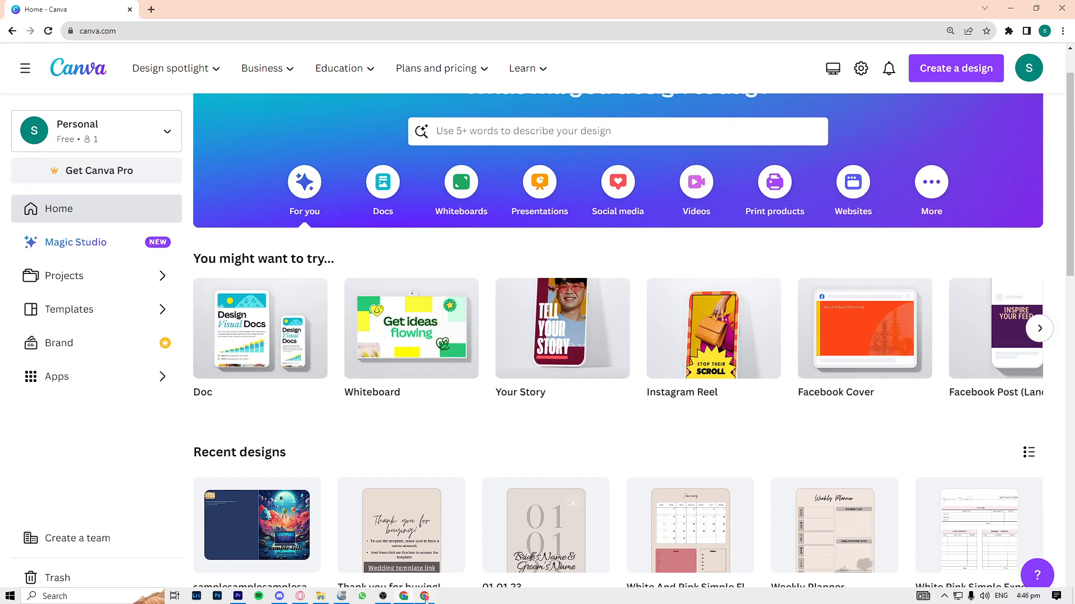
# Step: Switch to the other browser window and sign in to Canva with an existing Google account
pyautogui.click(425, 597)
pyautogui.click(532, 202)
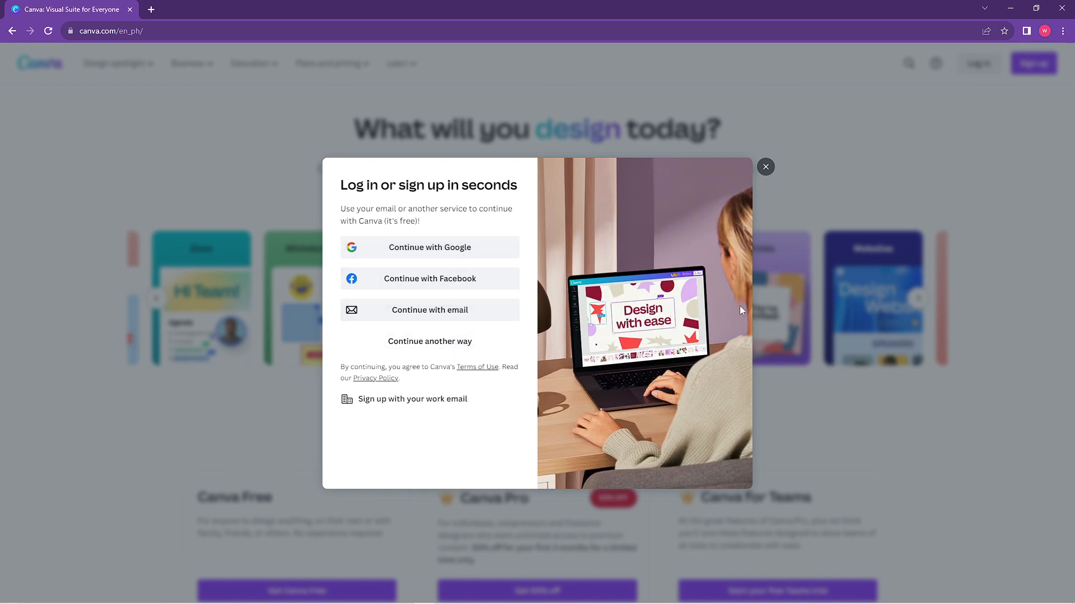
pyautogui.click(443, 253)
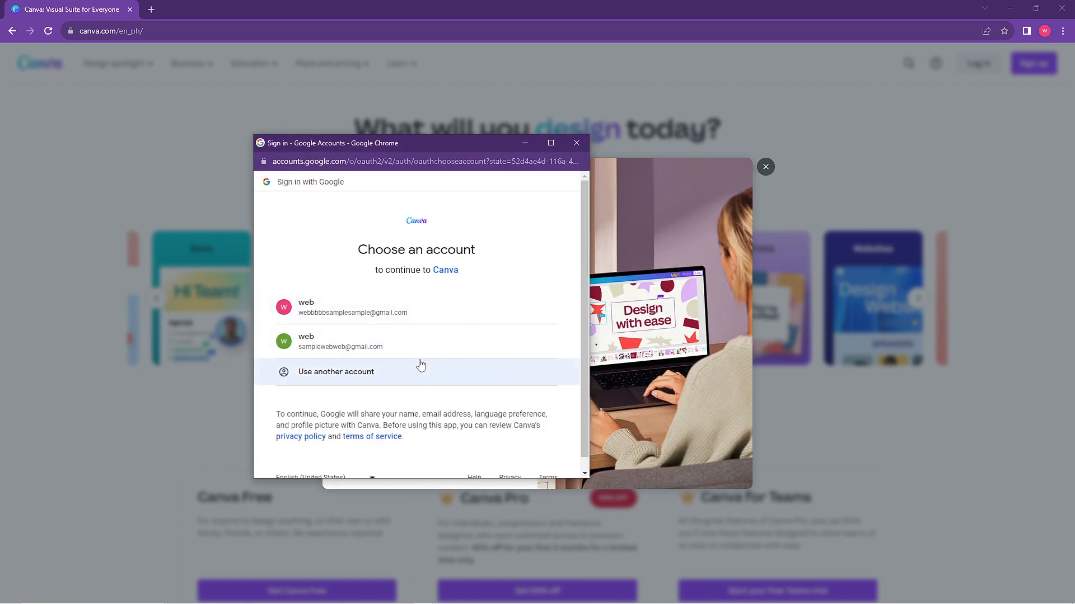
pyautogui.click(416, 346)
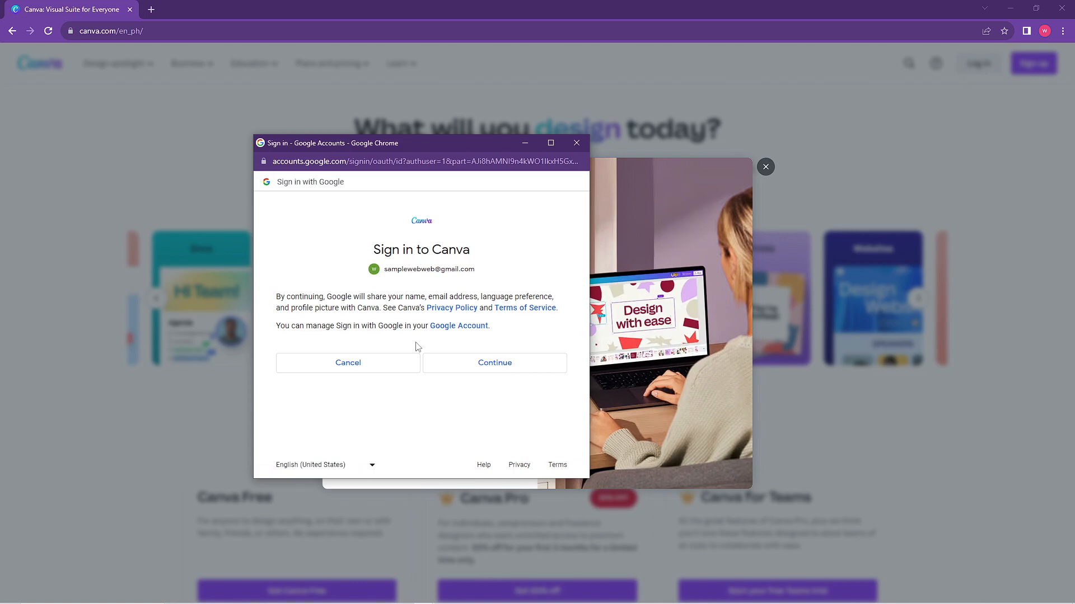
pyautogui.click(493, 364)
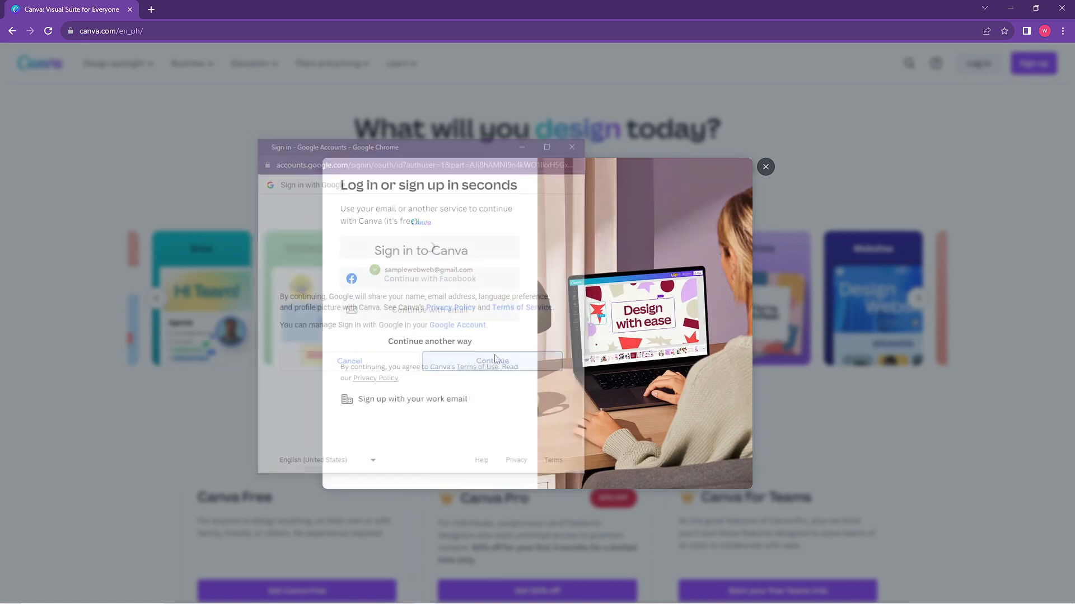
# Step: Return to the browser window where Canva is already signed in and open the full template library
pyautogui.hotkey('alt', 'Tab')
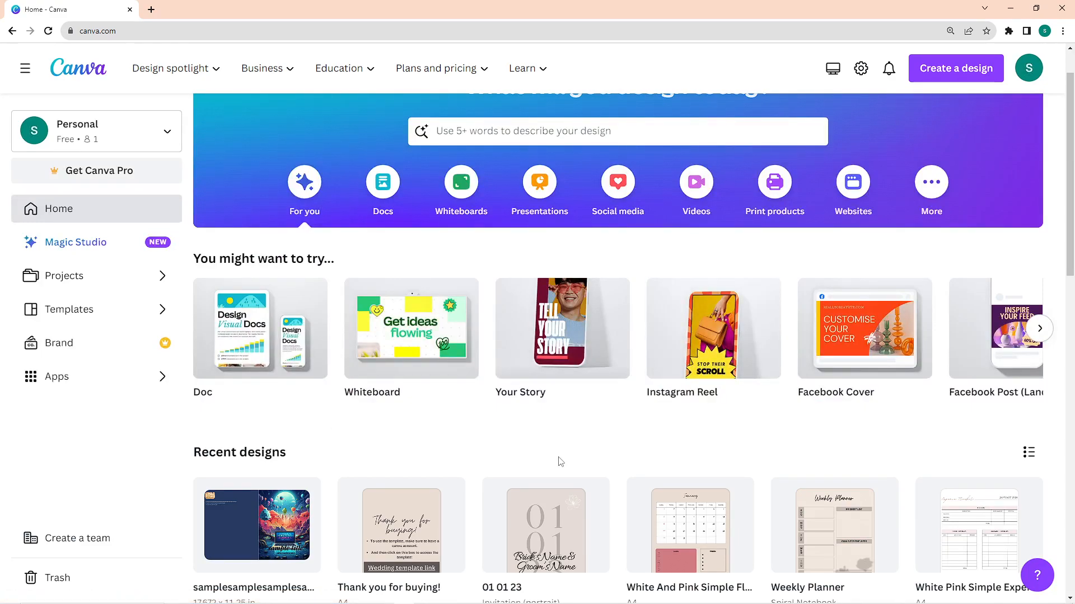
pyautogui.click(1040, 336)
pyautogui.click(1041, 339)
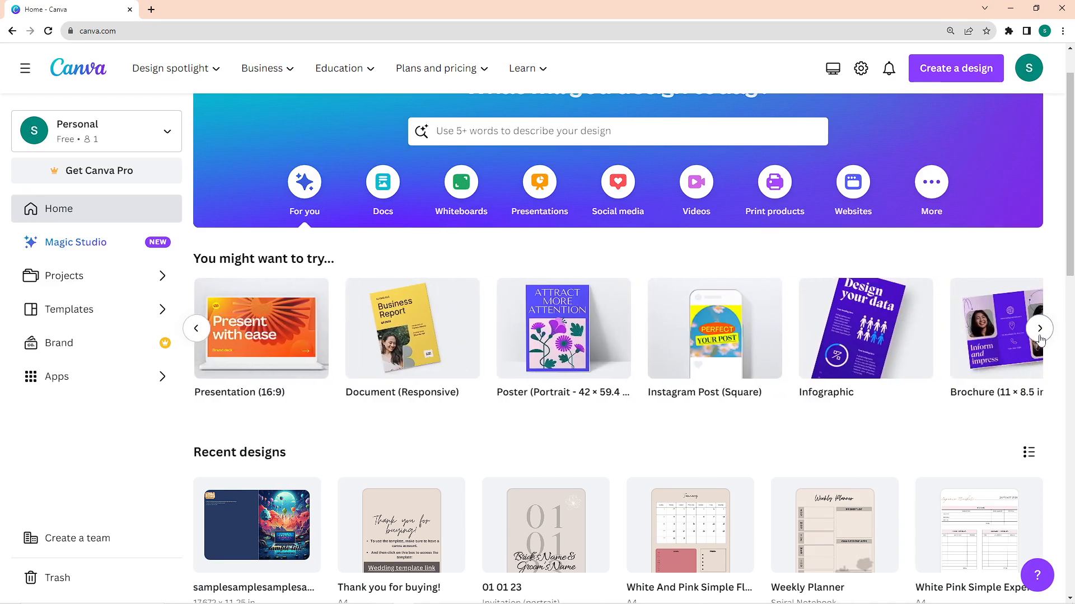
pyautogui.click(86, 309)
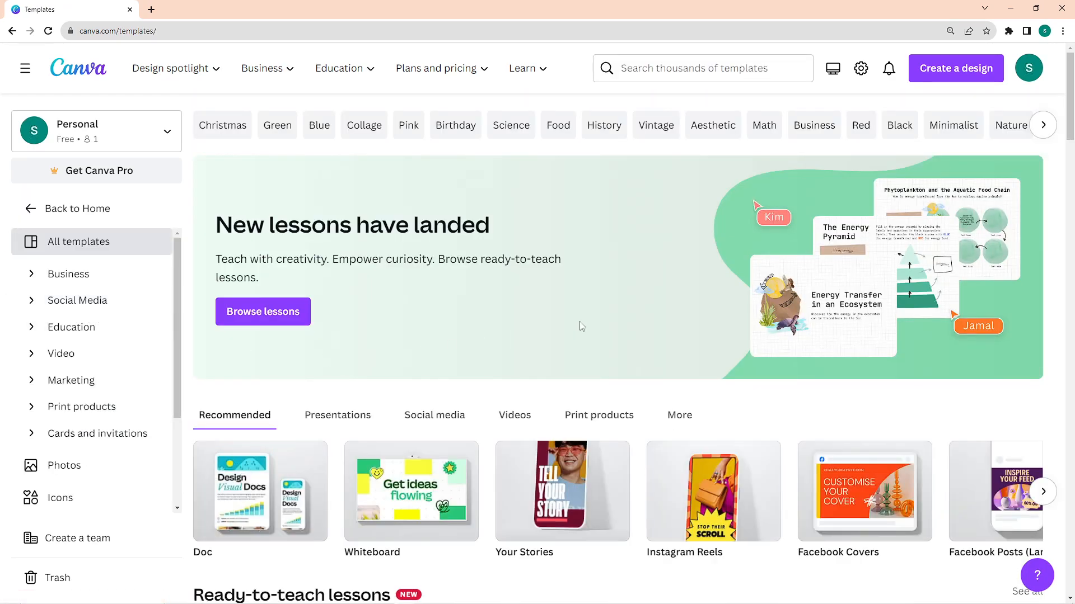
# Step: Examine the video template categories and look through the templates in the Videos category
pyautogui.scroll(-4, 592, 333)
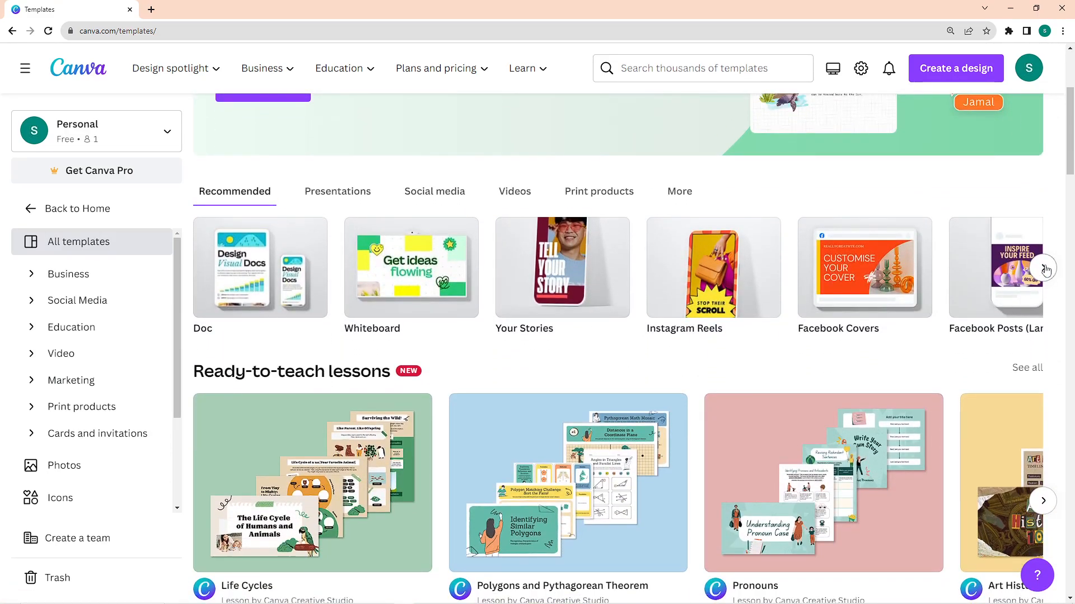
pyautogui.click(517, 192)
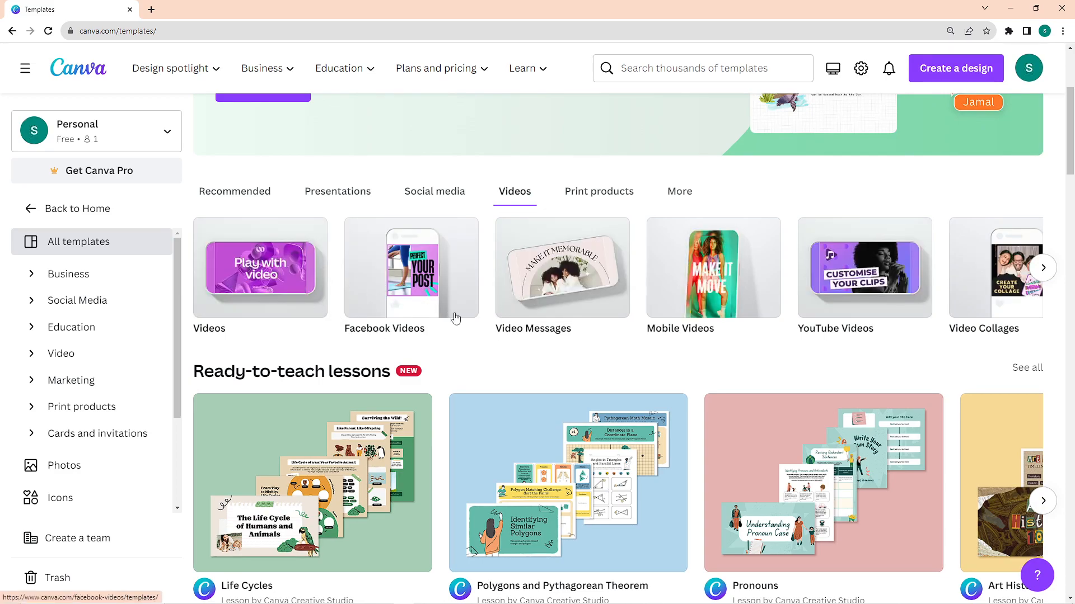
pyautogui.click(1043, 268)
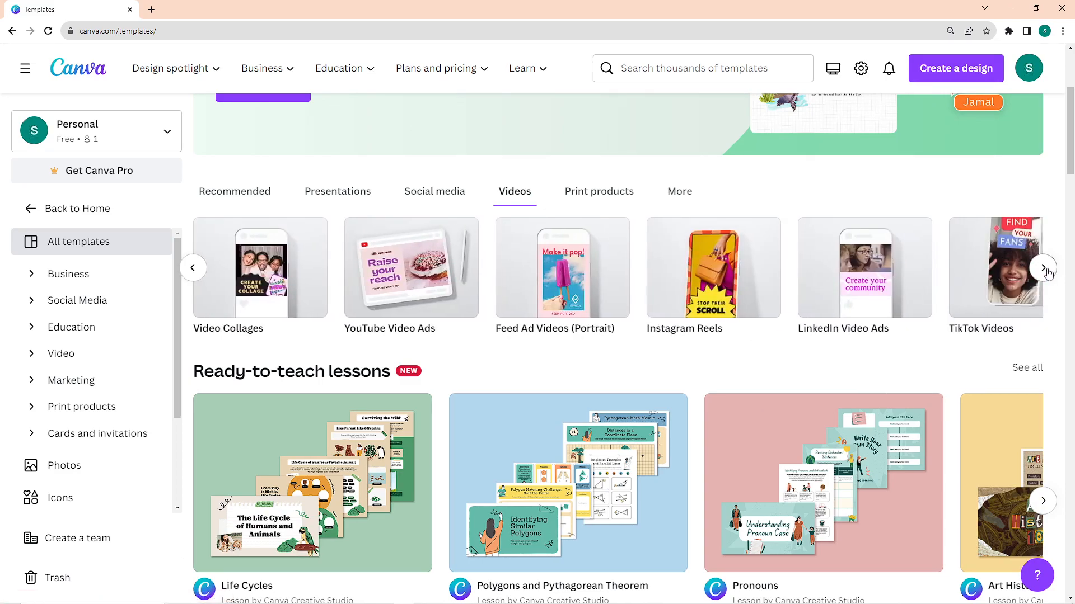
pyautogui.click(192, 274)
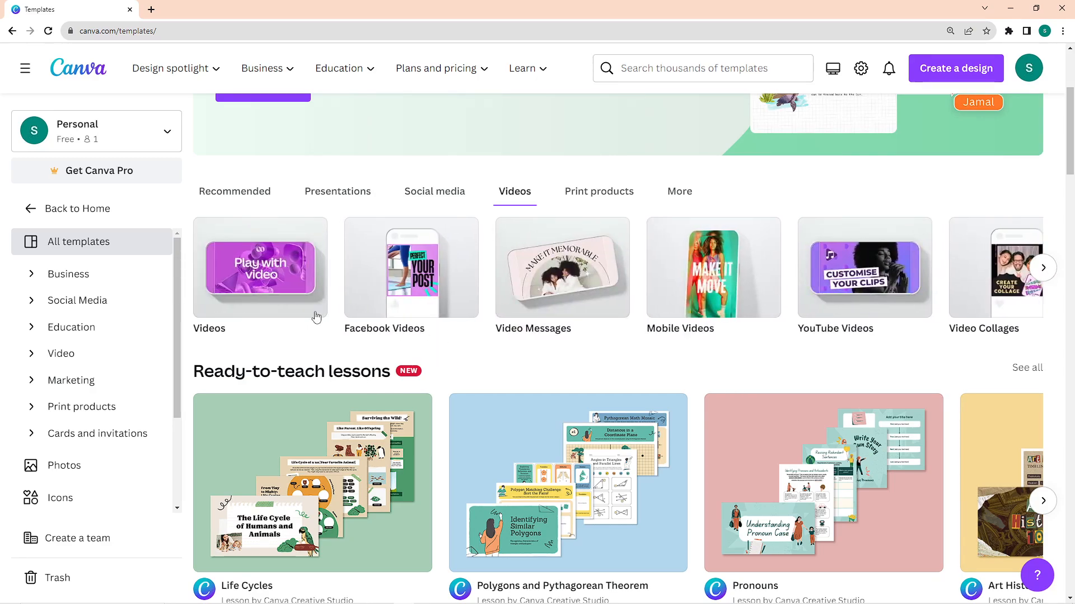
pyautogui.click(264, 288)
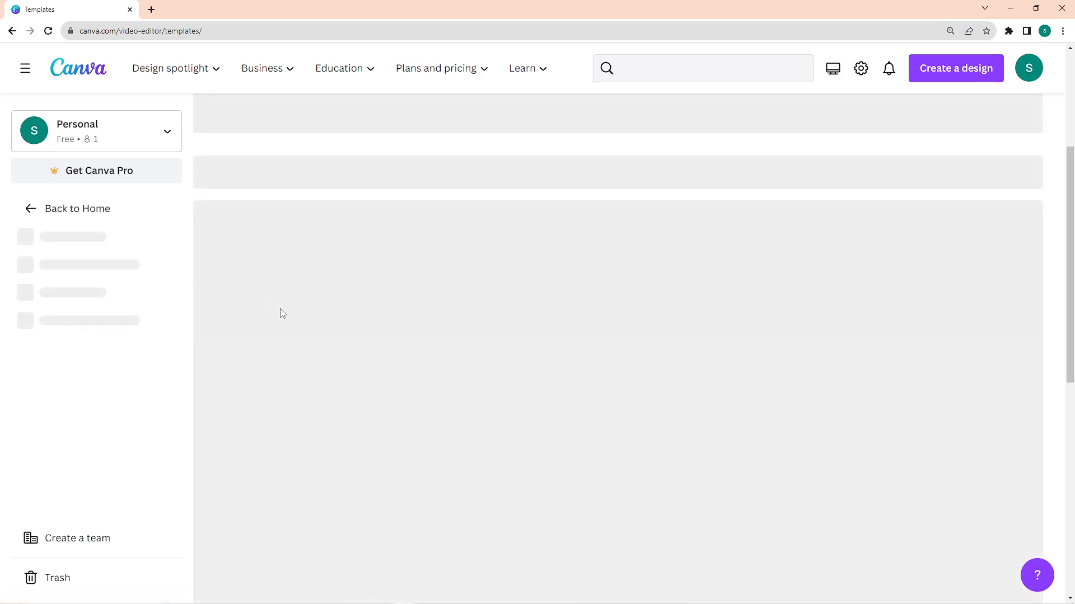
pyautogui.scroll(-3, 451, 323)
pyautogui.scroll(1, 449, 330)
pyautogui.scroll(-3, 451, 335)
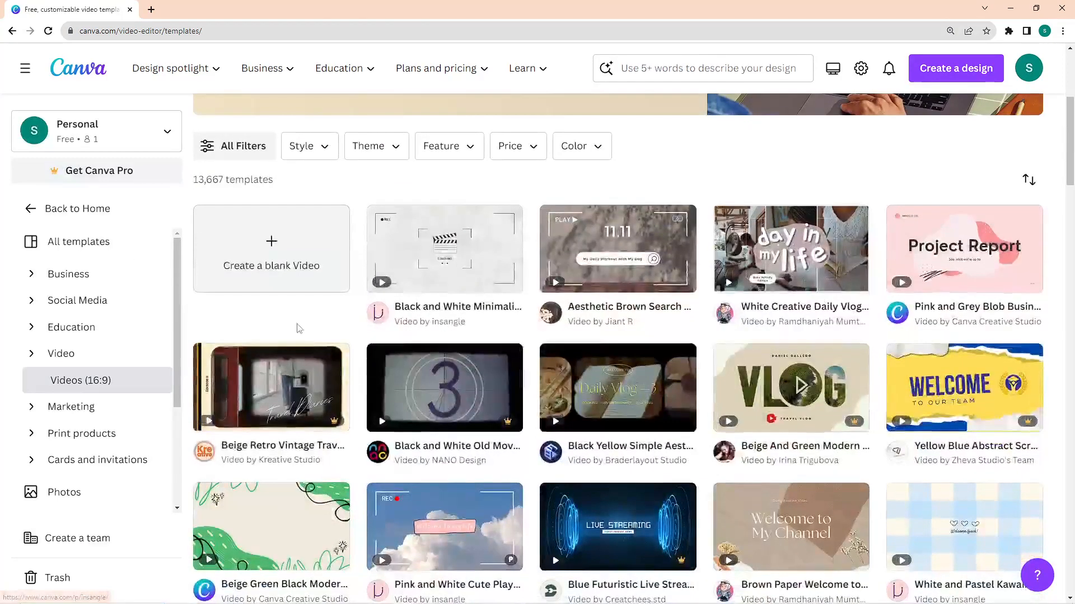
# Step: Return to the template library and review all of its video formats through to the last ones
pyautogui.click(13, 32)
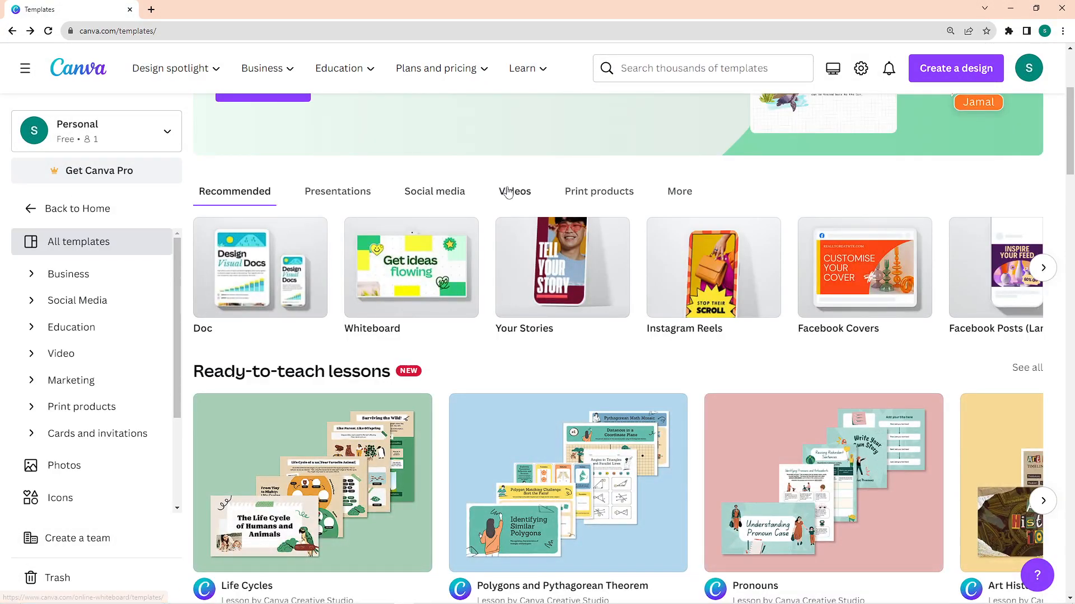
pyautogui.click(508, 193)
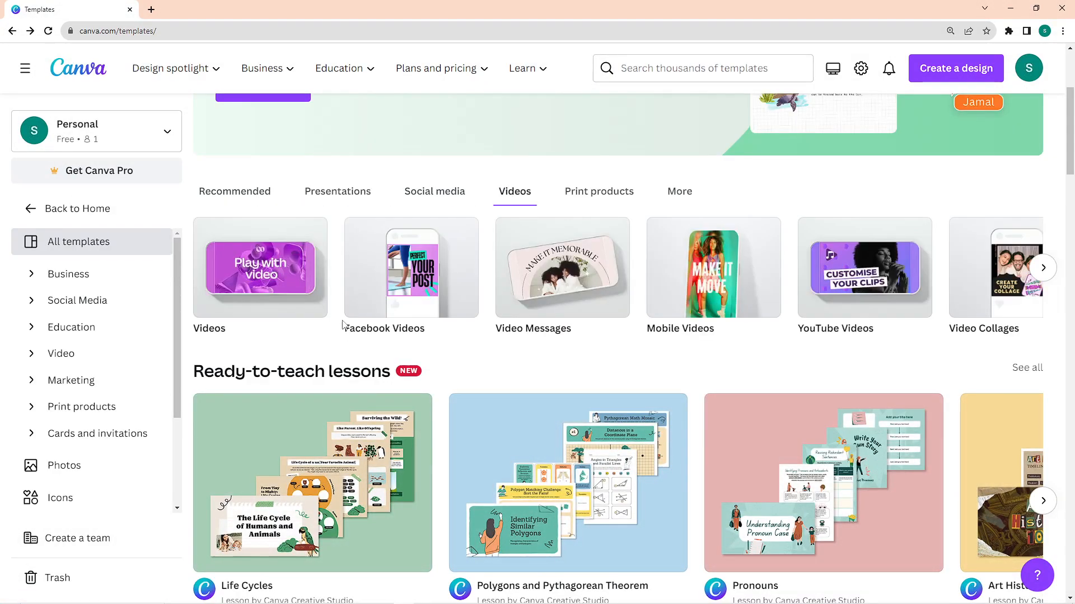
pyautogui.click(1044, 275)
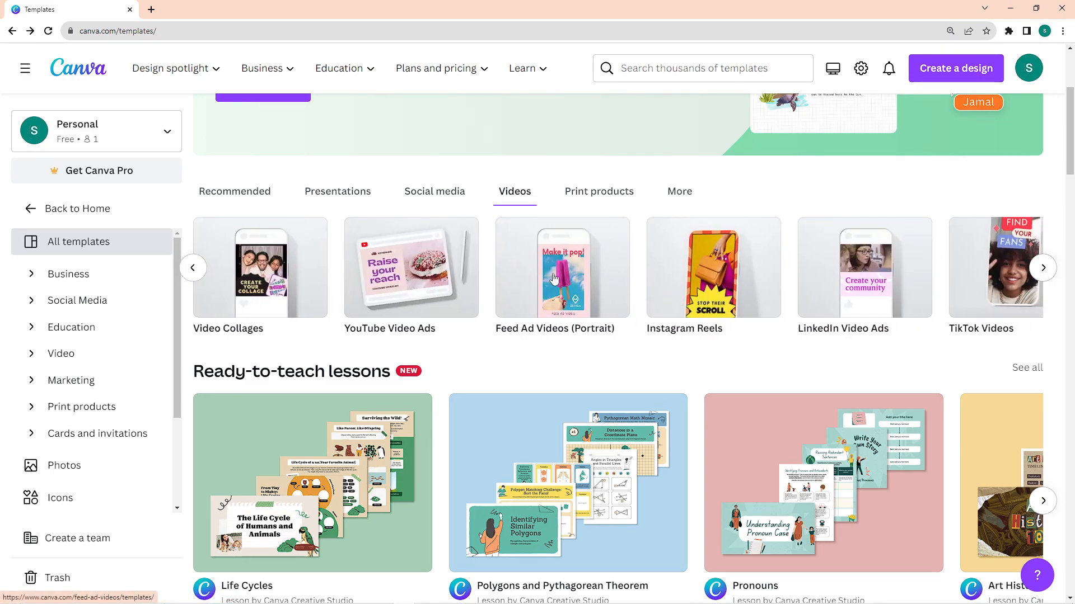
pyautogui.click(192, 269)
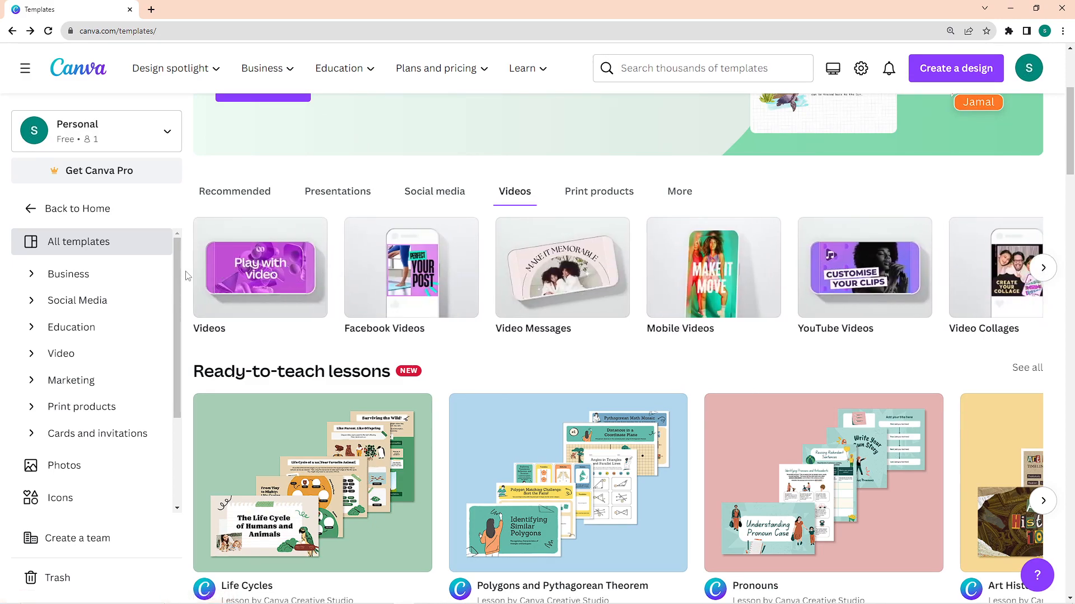
pyautogui.scroll(-8, 621, 445)
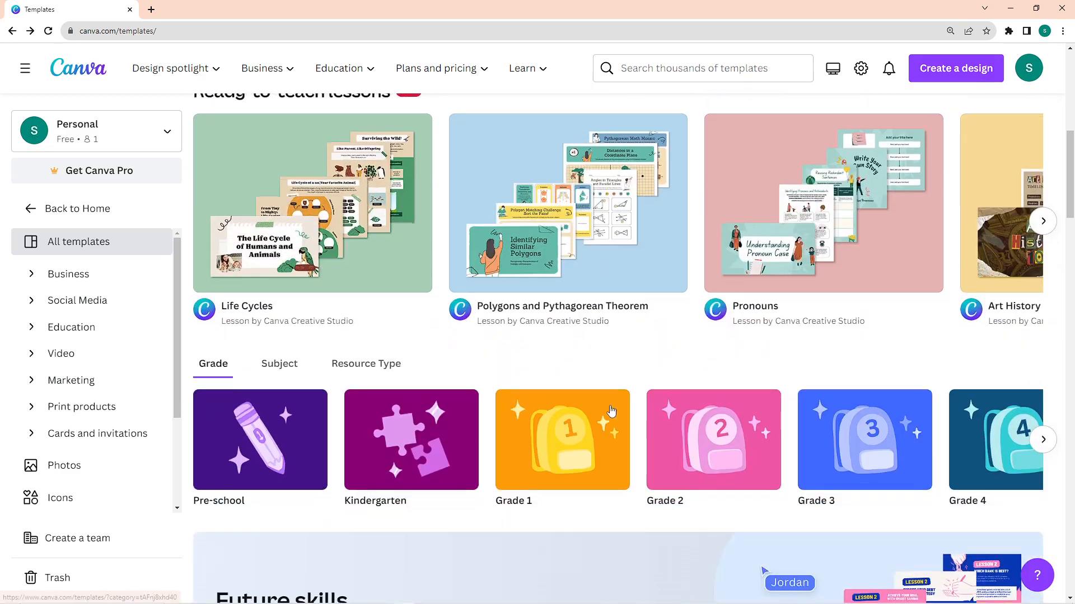
pyautogui.scroll(9, 610, 411)
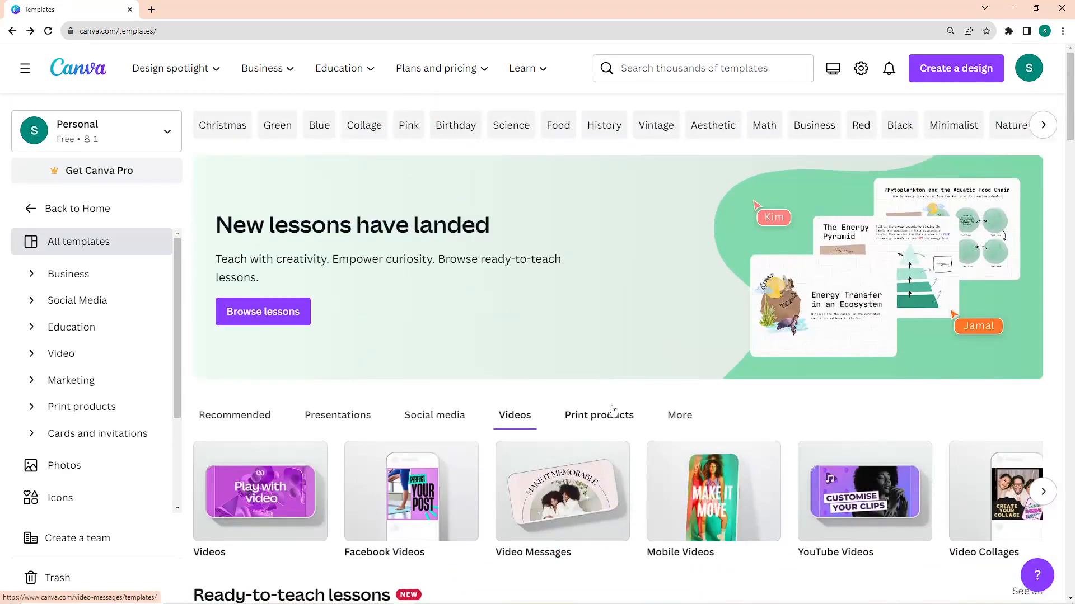
pyautogui.click(1042, 492)
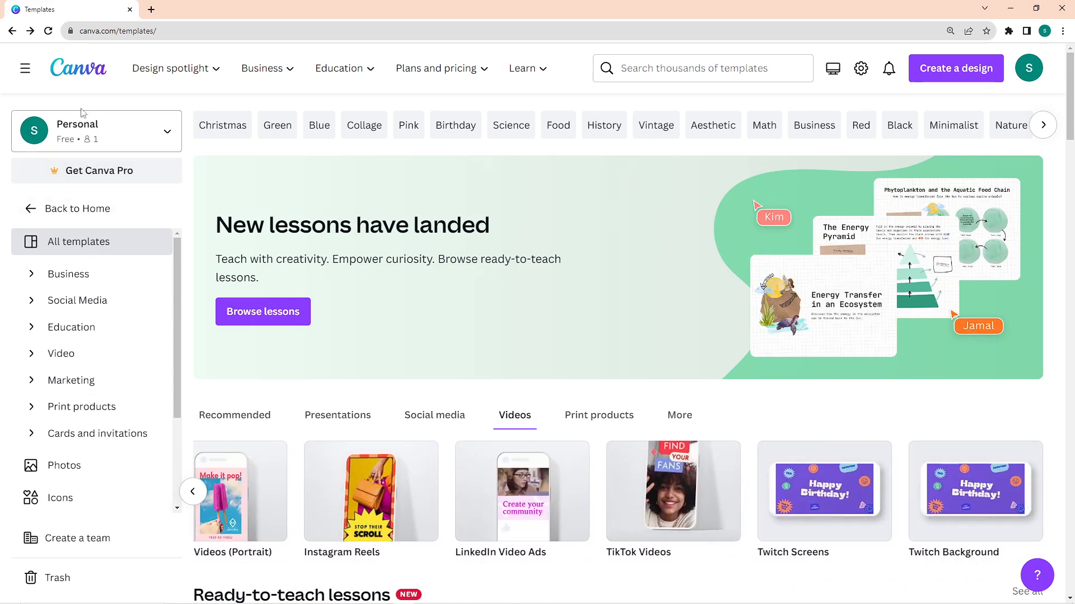
# Step: Open the choice of formats for creating a new design
pyautogui.click(961, 78)
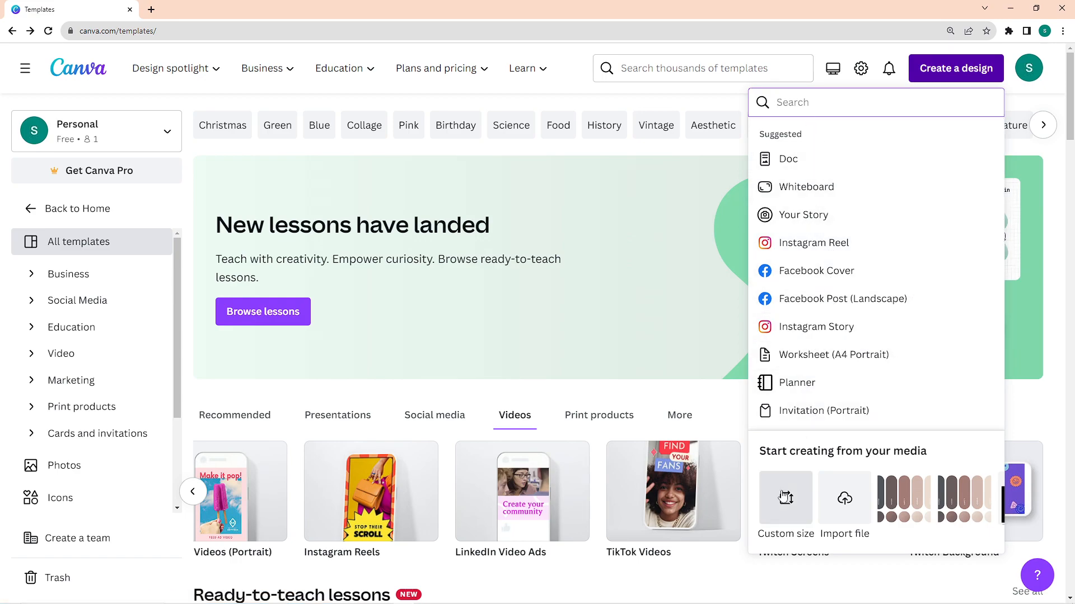
pyautogui.click(786, 498)
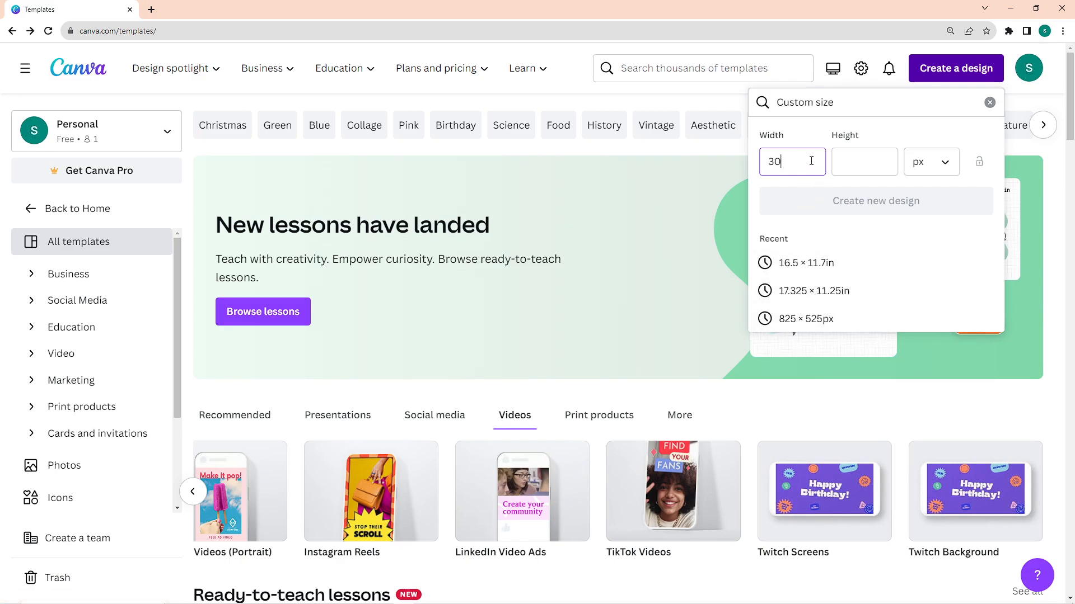
pyautogui.click(865, 161)
pyautogui.write('200')
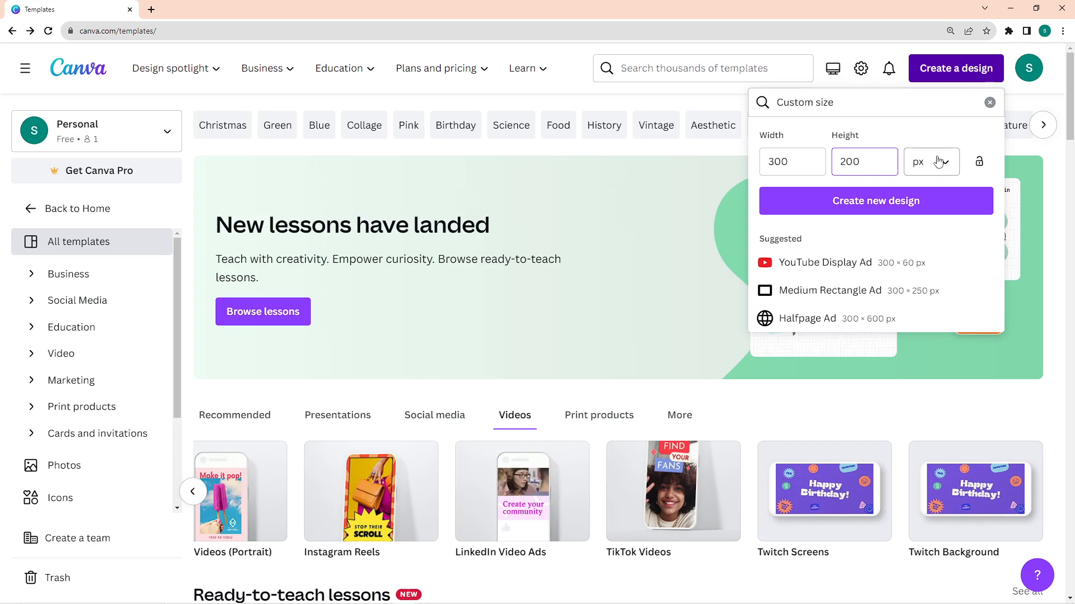
pyautogui.click(933, 165)
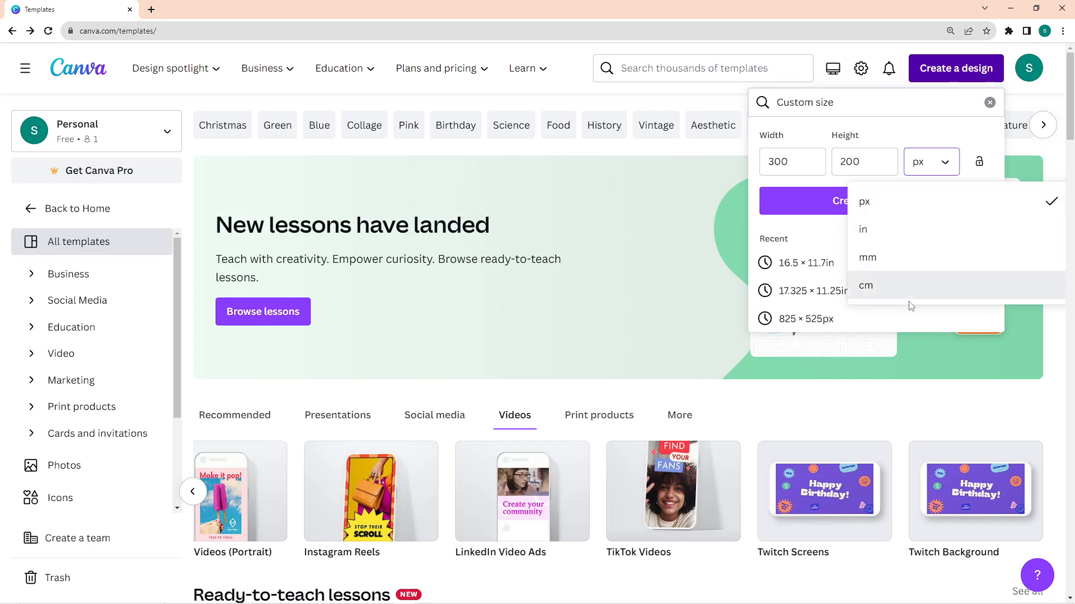
pyautogui.click(835, 185)
pyautogui.click(989, 102)
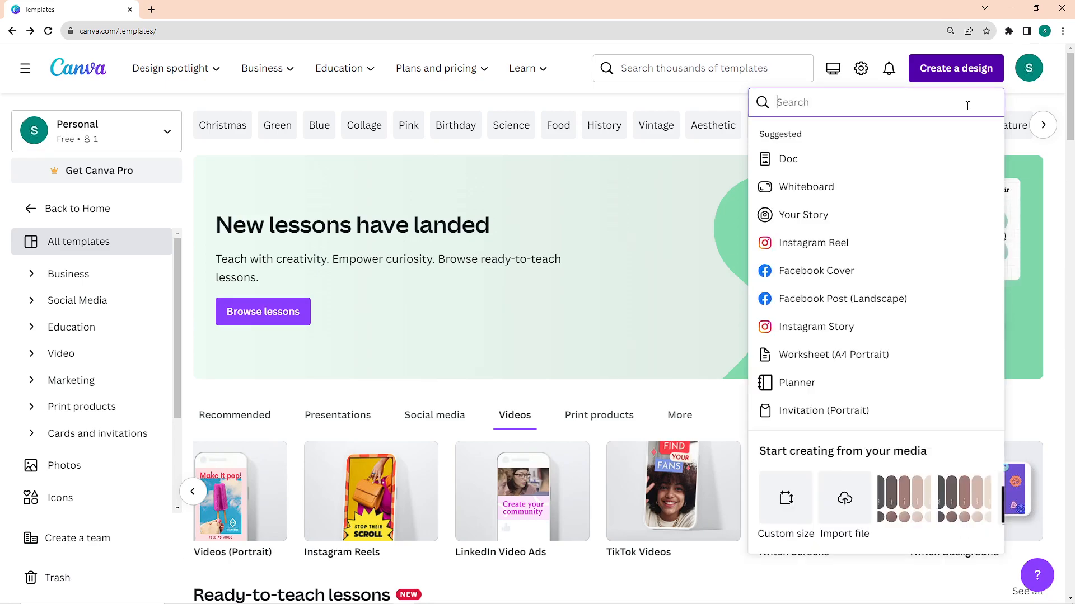
pyautogui.write('a4')
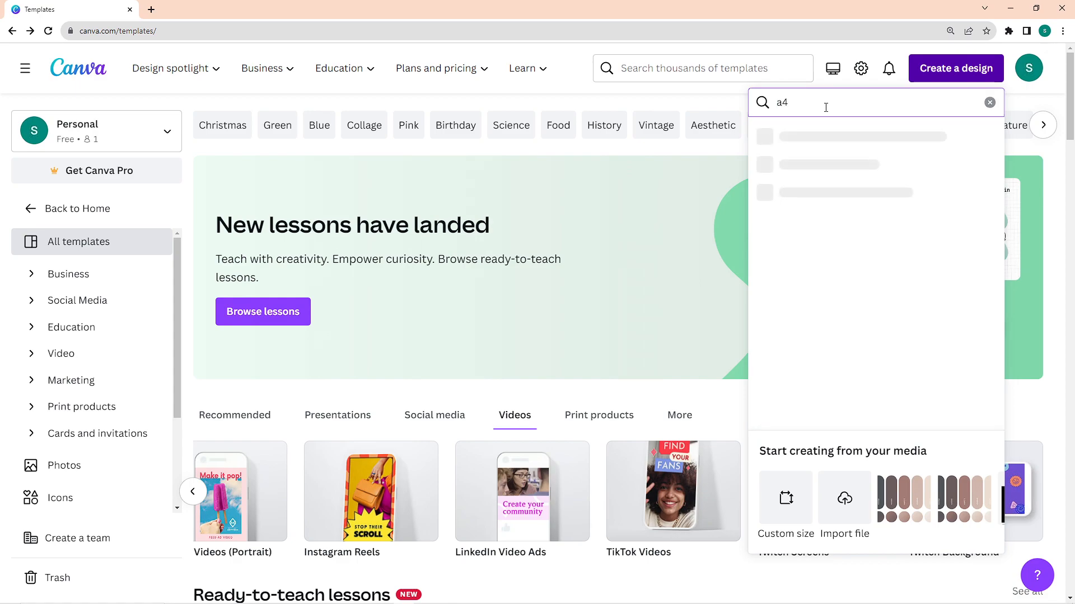
pyautogui.press('BackSpace')
pyautogui.press('BackSpace')
pyautogui.write('portrait')
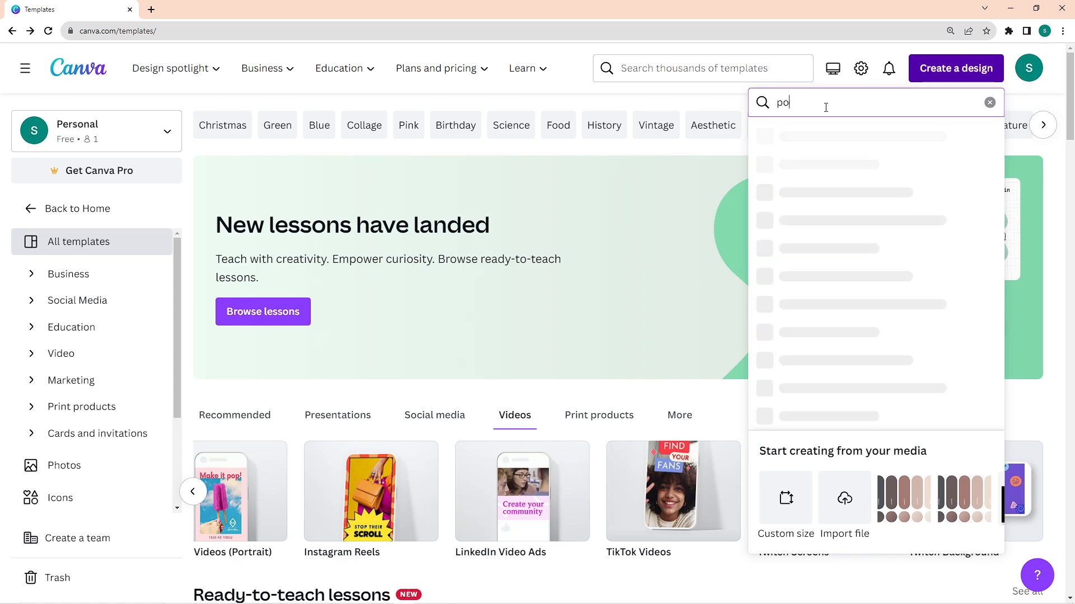
pyautogui.click(988, 102)
# Step: Search the design formats for "video" and create a blank Video design
pyautogui.write('video')
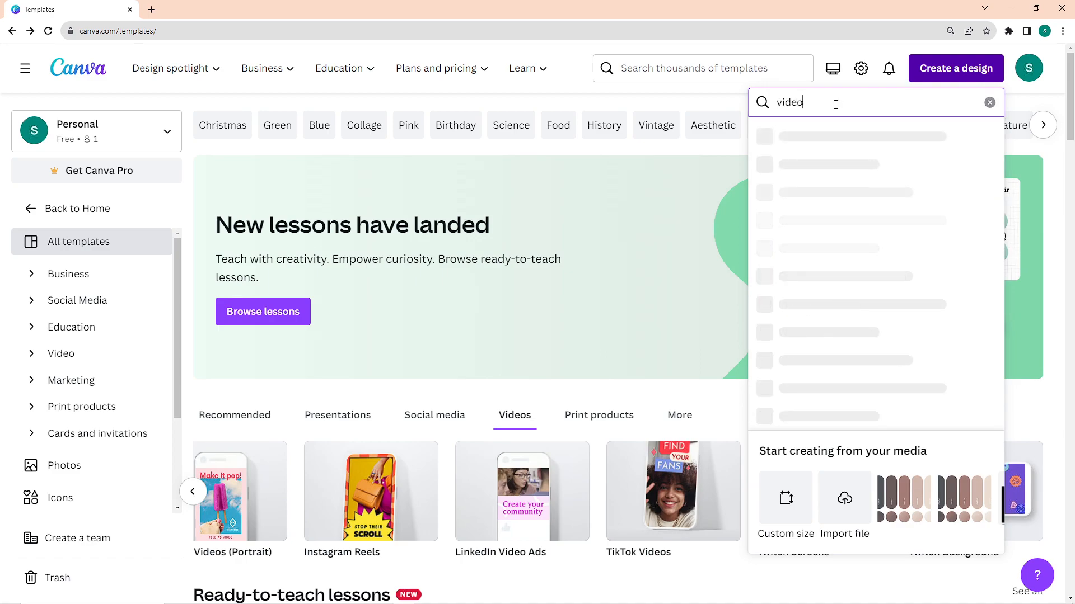
pyautogui.click(797, 143)
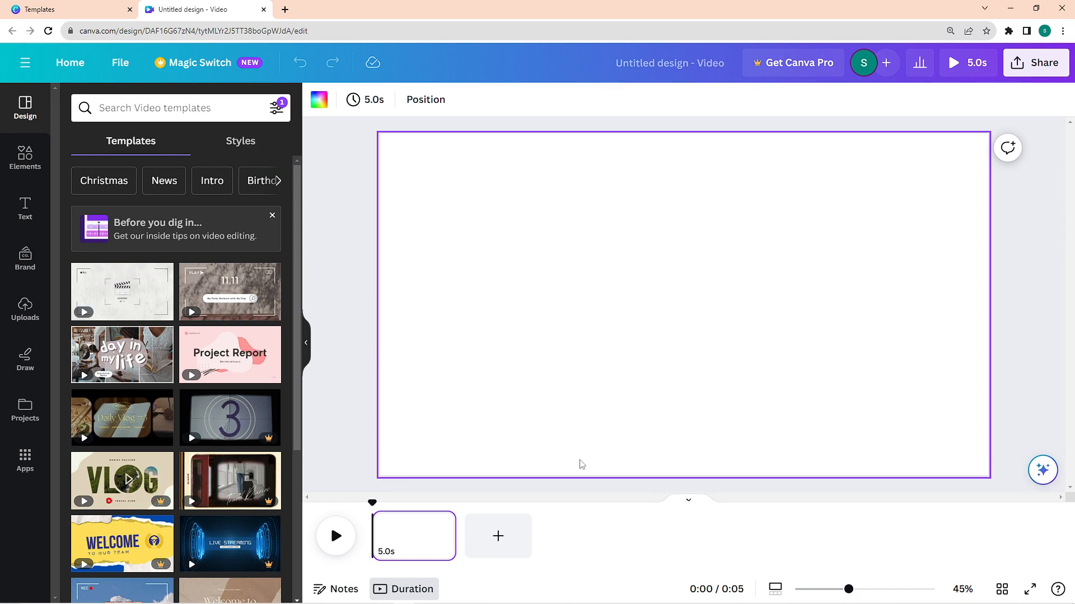
# Step: Look through the suggested video templates for the blank design
pyautogui.moveTo(328, 602)
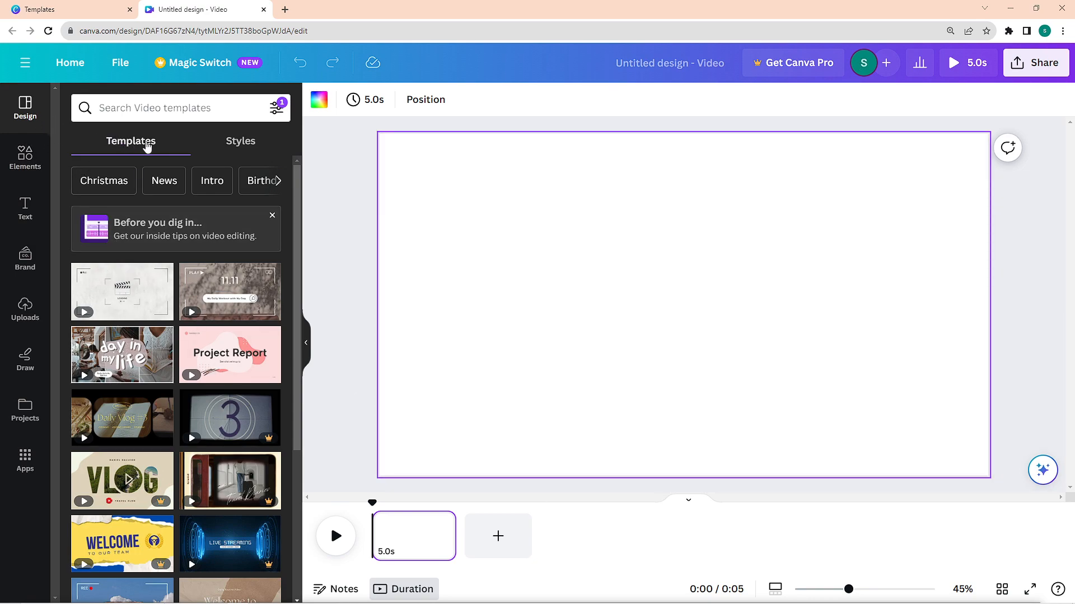
pyautogui.scroll(-3, 239, 351)
pyautogui.scroll(-2, 239, 351)
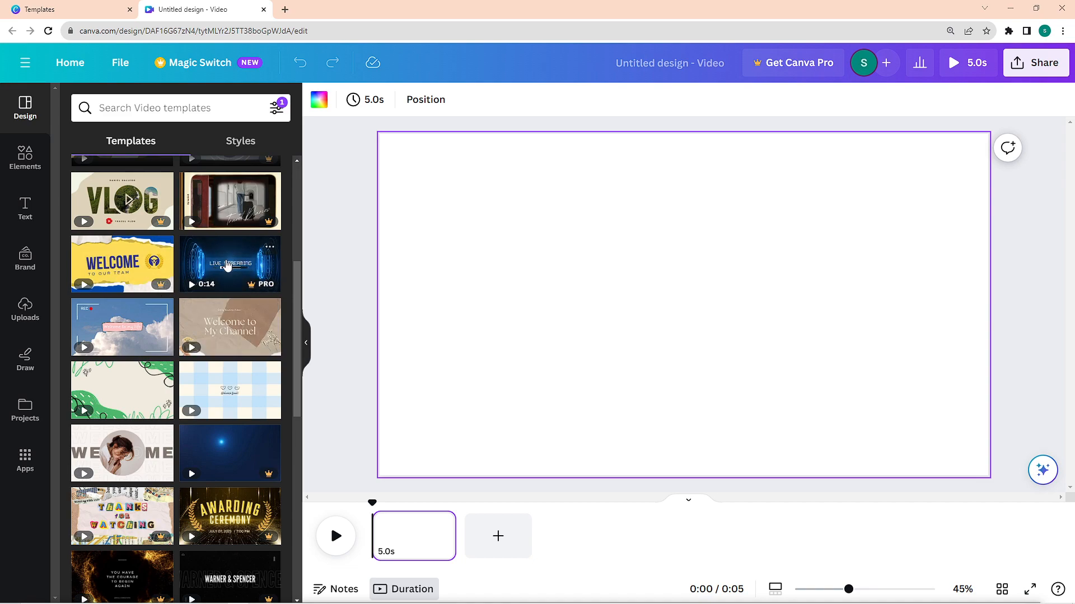
pyautogui.scroll(-6, 227, 297)
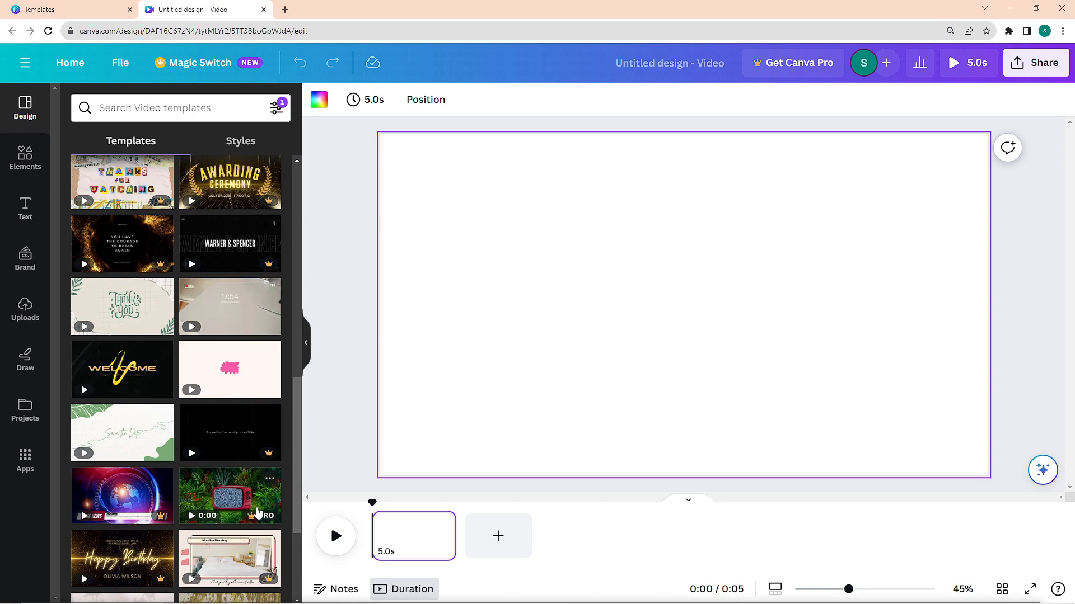
pyautogui.scroll(5, 235, 511)
# Step: Review the design styles, including the Brand Kit, and look through the full list of color palettes
pyautogui.click(242, 142)
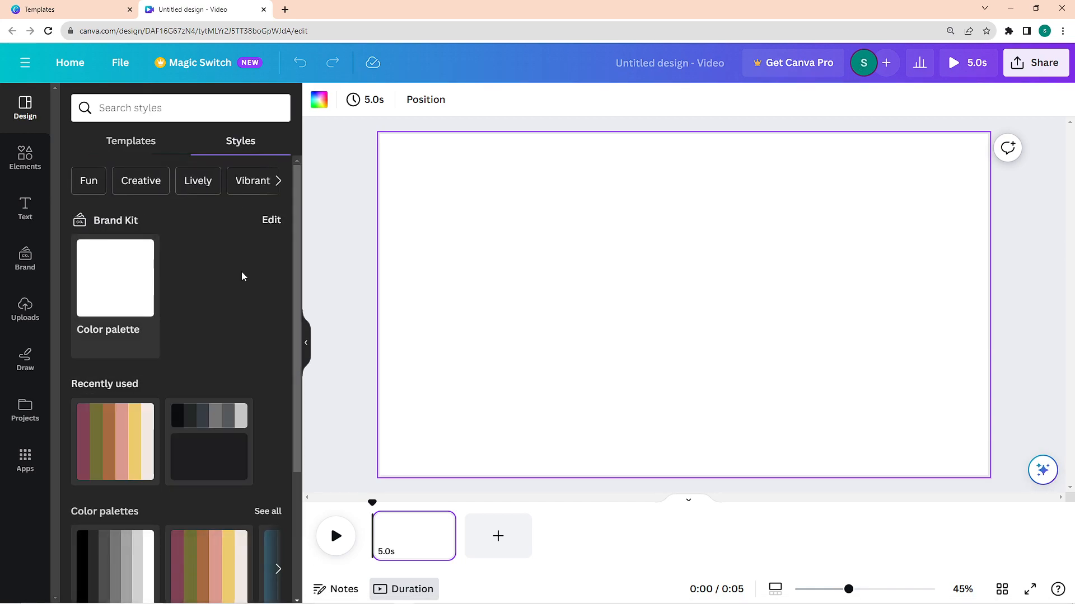
pyautogui.scroll(-3, 230, 289)
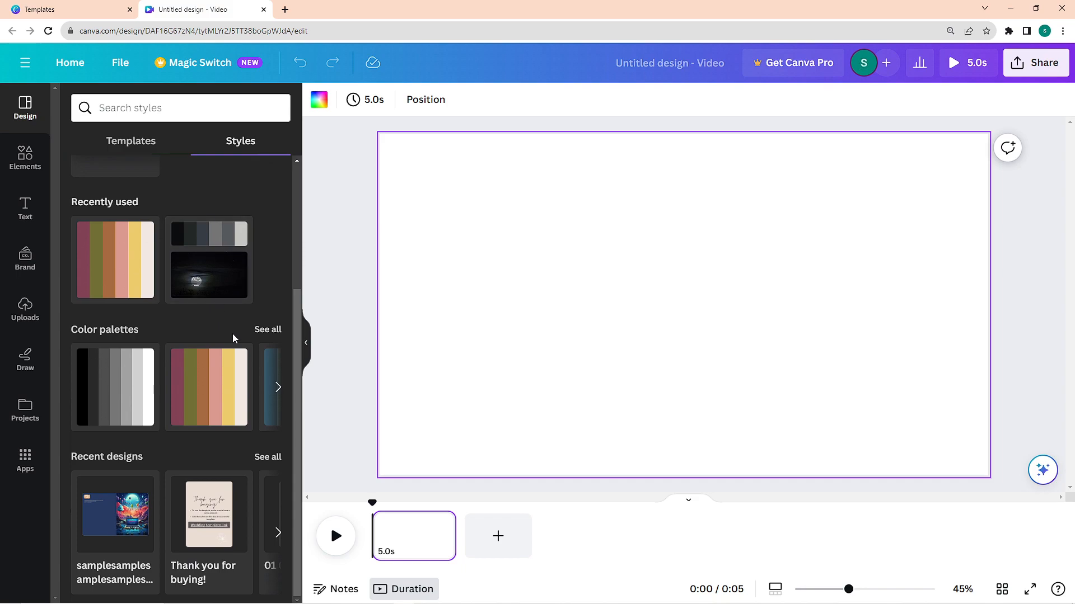
pyautogui.scroll(3, 233, 335)
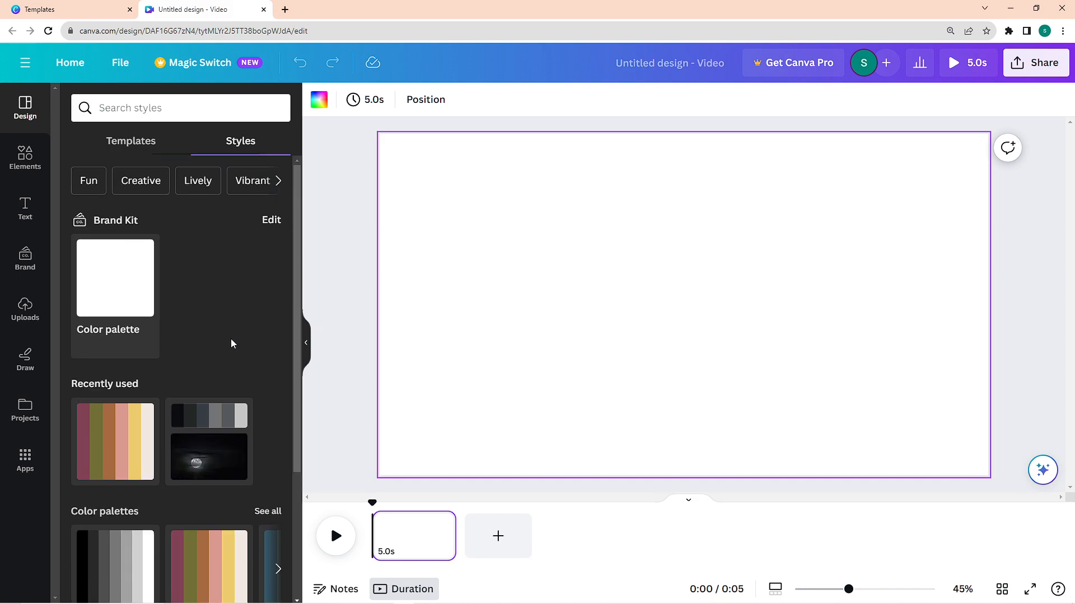
pyautogui.click(271, 222)
pyautogui.click(855, 106)
pyautogui.scroll(-3, 250, 372)
pyautogui.click(267, 343)
pyautogui.scroll(-10, 230, 325)
pyautogui.scroll(-3, 229, 325)
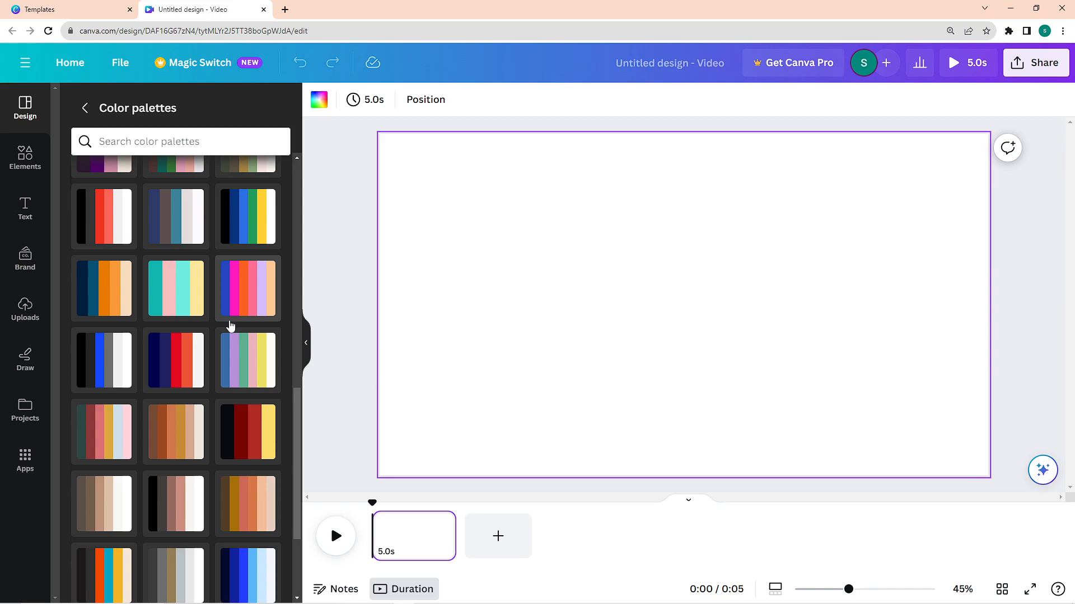
# Step: Examine the element categories, from shapes and graphics through stickers, photos, videos and audio to charts
pyautogui.click(31, 159)
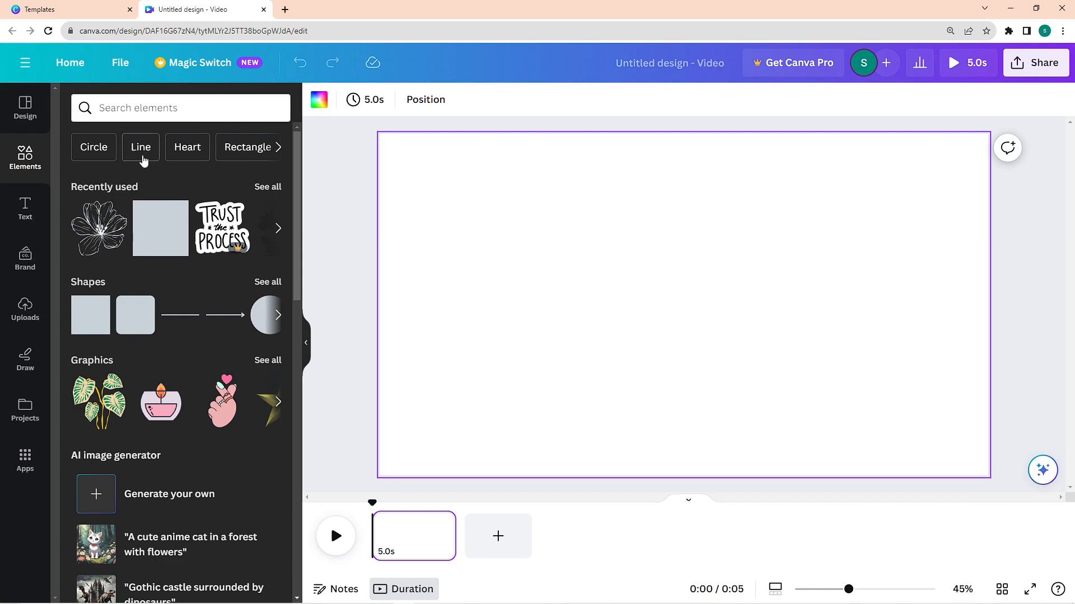
pyautogui.scroll(-8, 149, 250)
pyautogui.scroll(-2, 152, 257)
pyautogui.scroll(5, 180, 361)
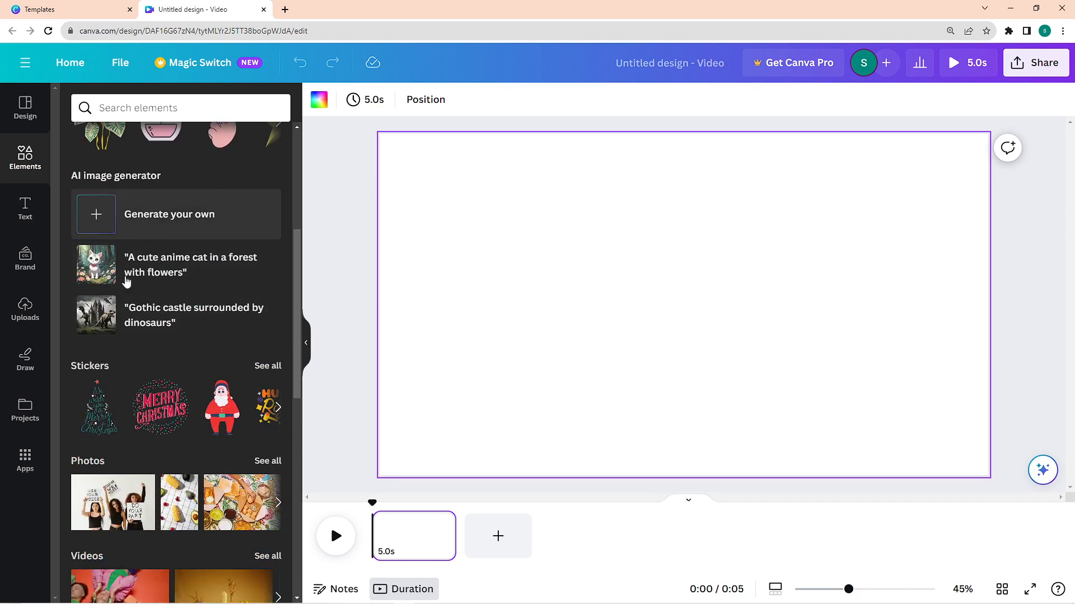
pyautogui.scroll(-1, 234, 315)
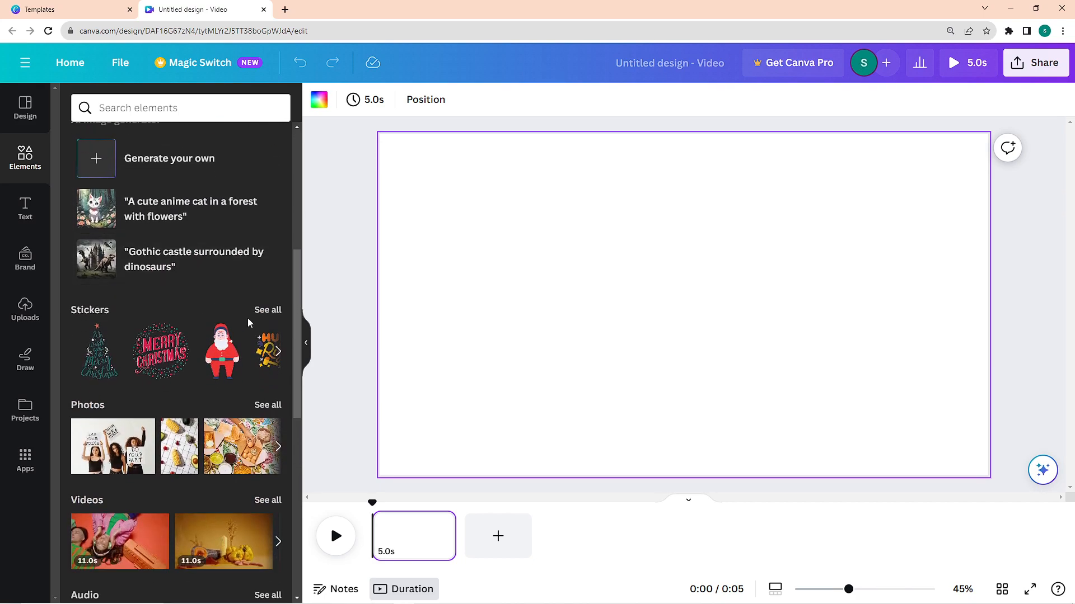
pyautogui.scroll(-4, 234, 315)
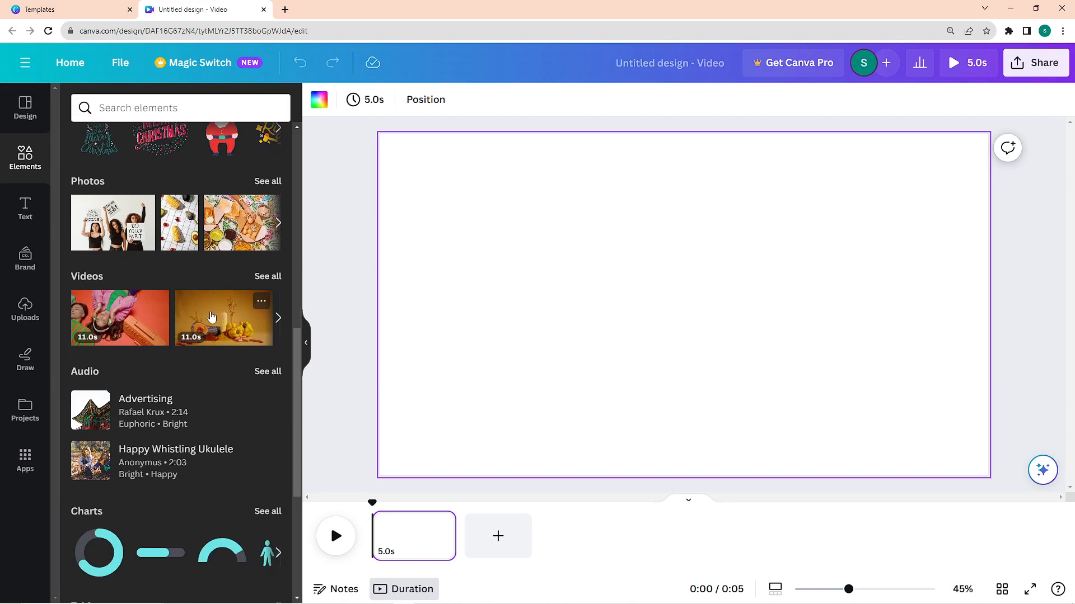
pyautogui.scroll(-1, 216, 315)
pyautogui.scroll(-1, 163, 396)
pyautogui.scroll(7, 163, 396)
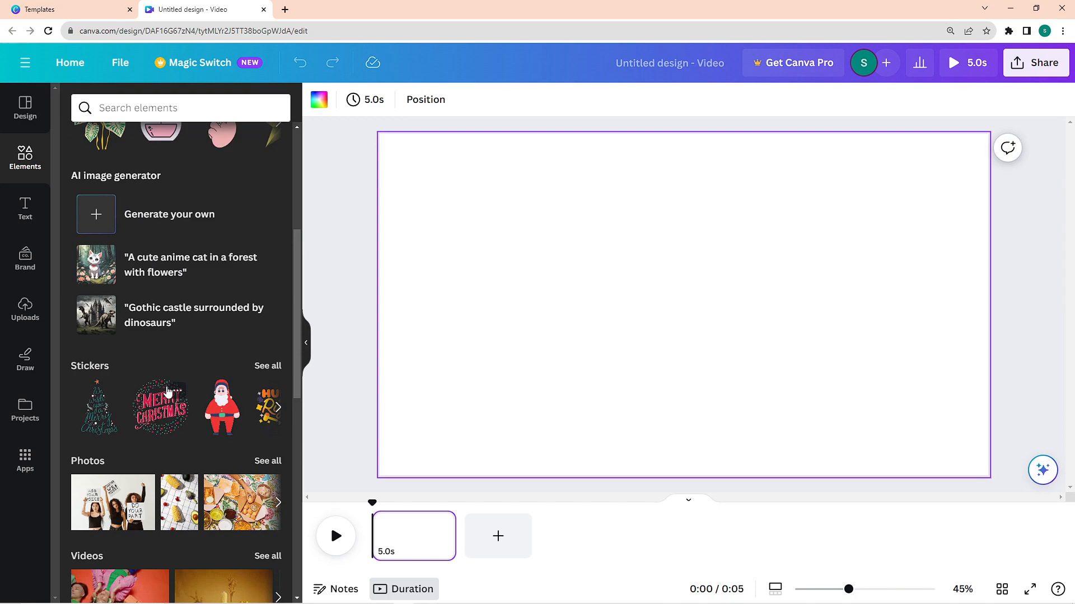
pyautogui.scroll(5, 168, 394)
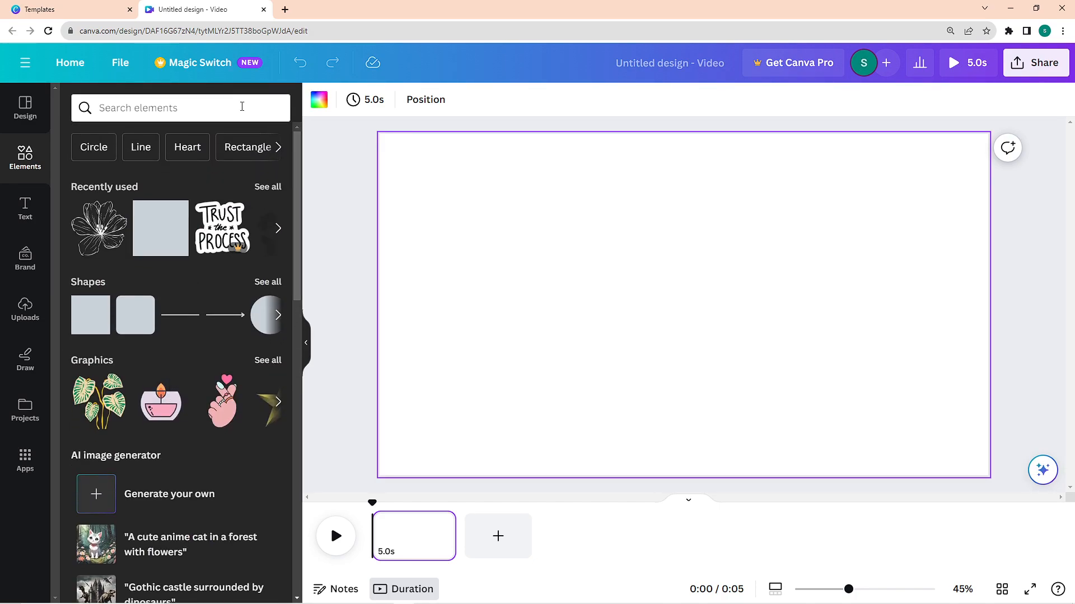
# Step: Search the elements for "road" and browse all of the matching graphics
pyautogui.click(241, 107)
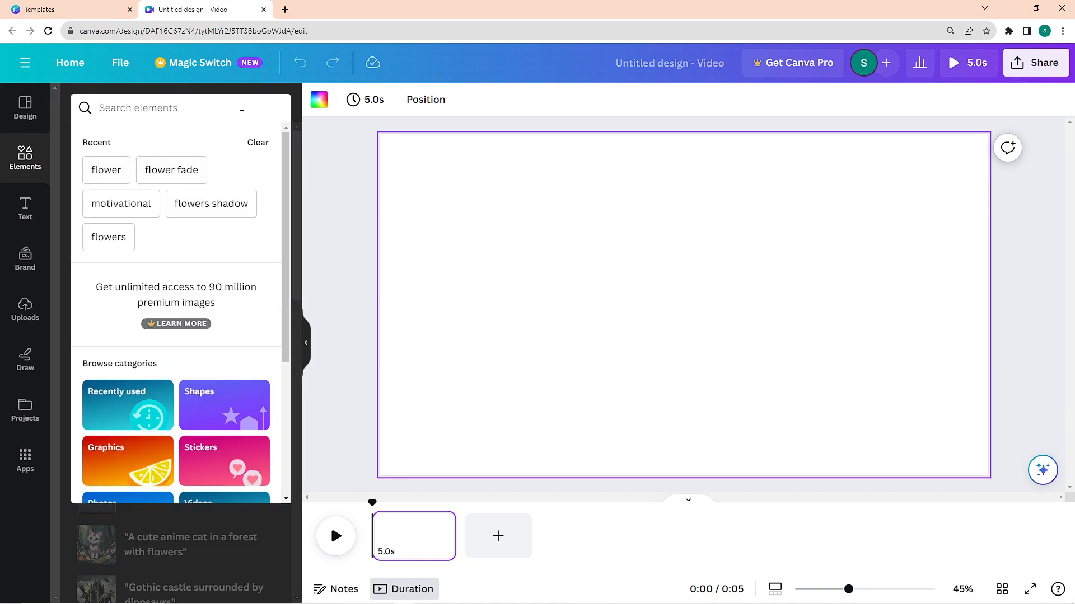
pyautogui.write('road')
pyautogui.press('Return')
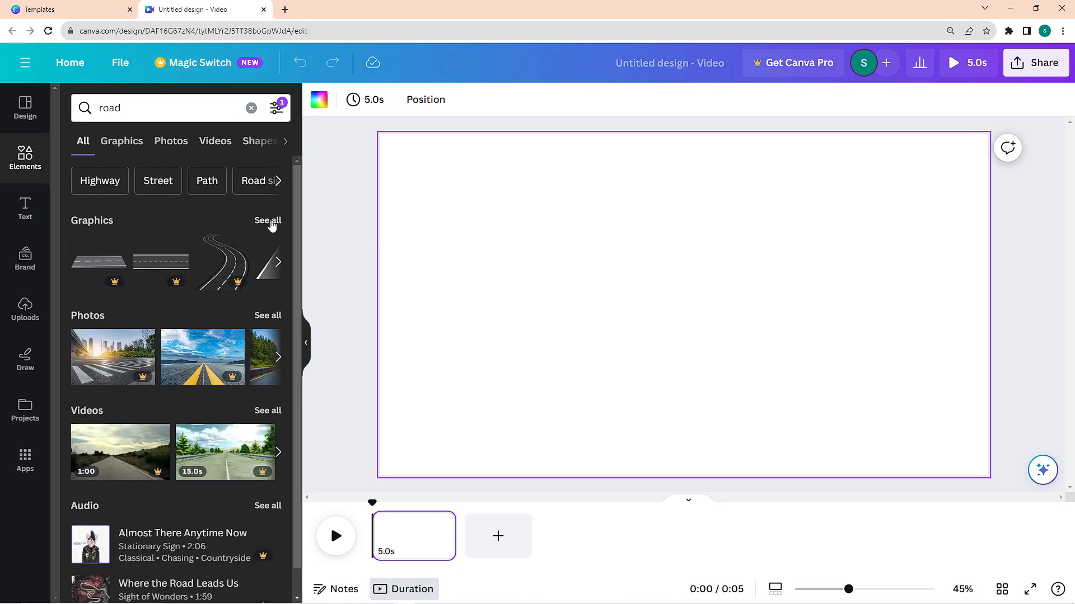
pyautogui.click(269, 221)
pyautogui.scroll(-5, 250, 393)
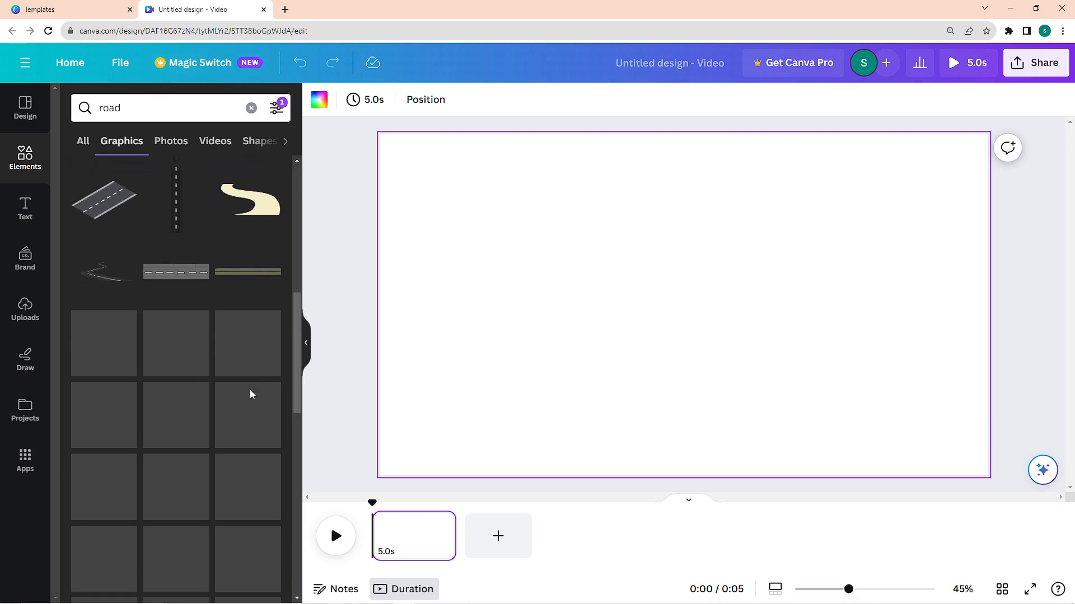
pyautogui.scroll(-5, 250, 397)
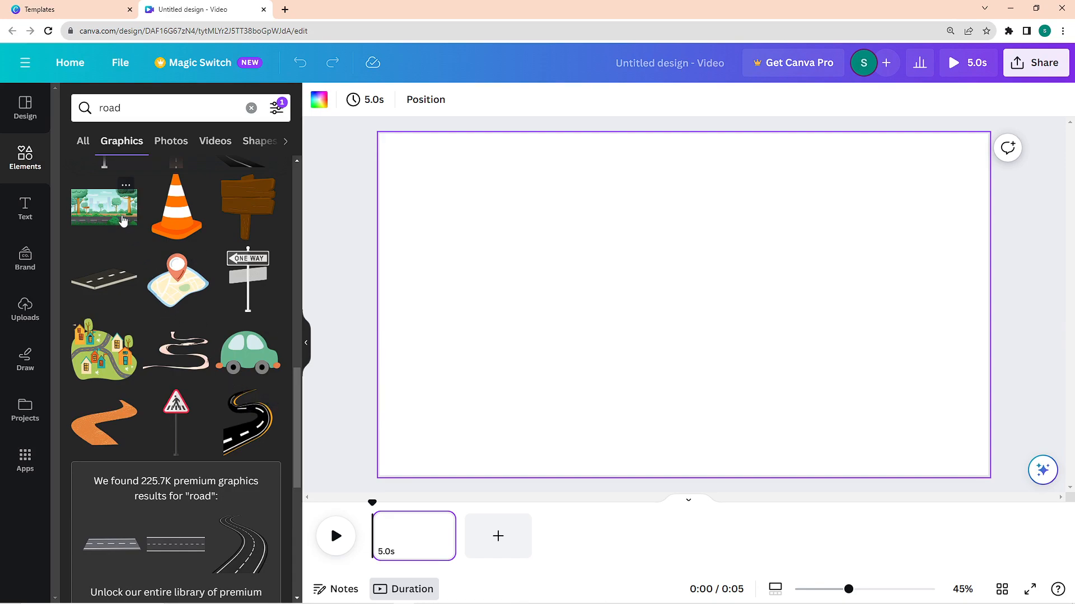
# Step: Add the illustrated road scene with trees and a city skyline, aligned to the page's top-left corner, and enlarge it to cover the page
pyautogui.click(123, 220)
pyautogui.moveTo(535, 354); pyautogui.dragTo(530, 360)
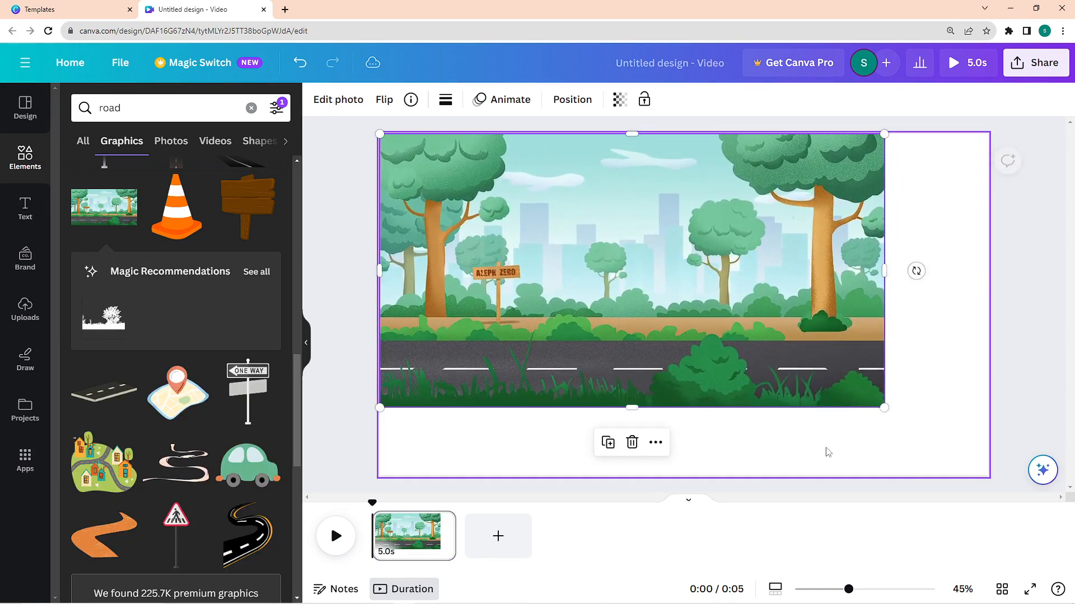
pyautogui.moveTo(884, 406); pyautogui.dragTo(1015, 479)
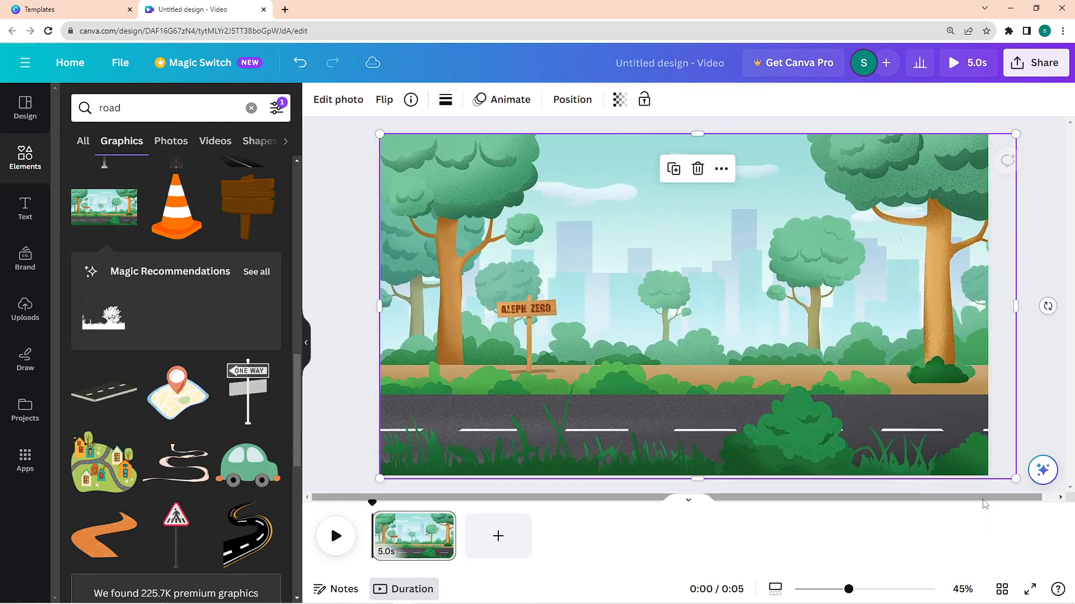
# Step: Search the graphics for "car" and add the animated blue car with orange windows to the scene
pyautogui.click(170, 109)
pyautogui.hotkey('ctrl', 'a')
pyautogui.write('car')
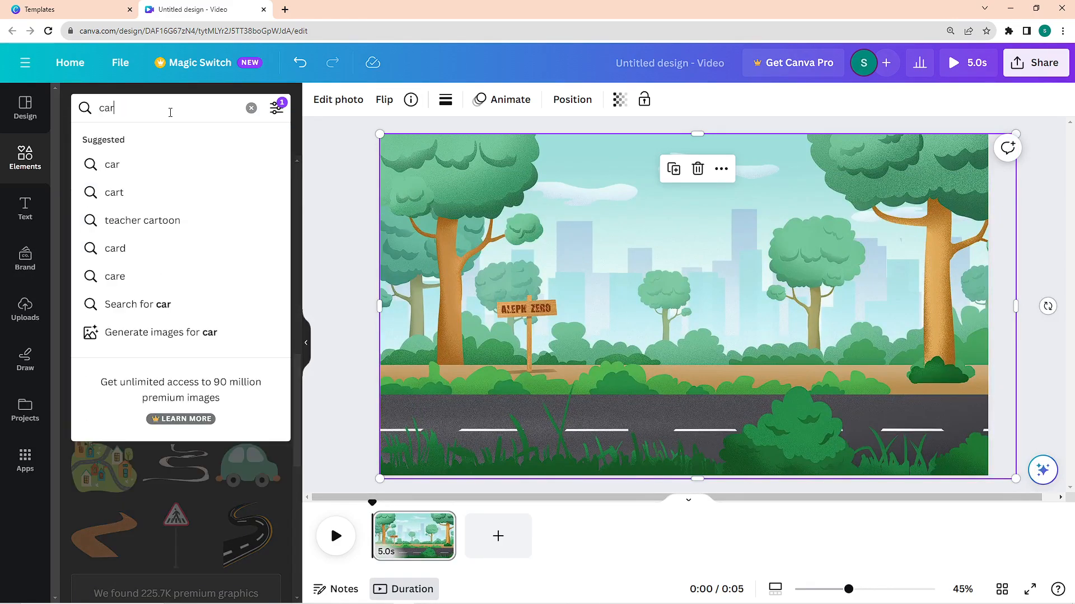
pyautogui.press('Return')
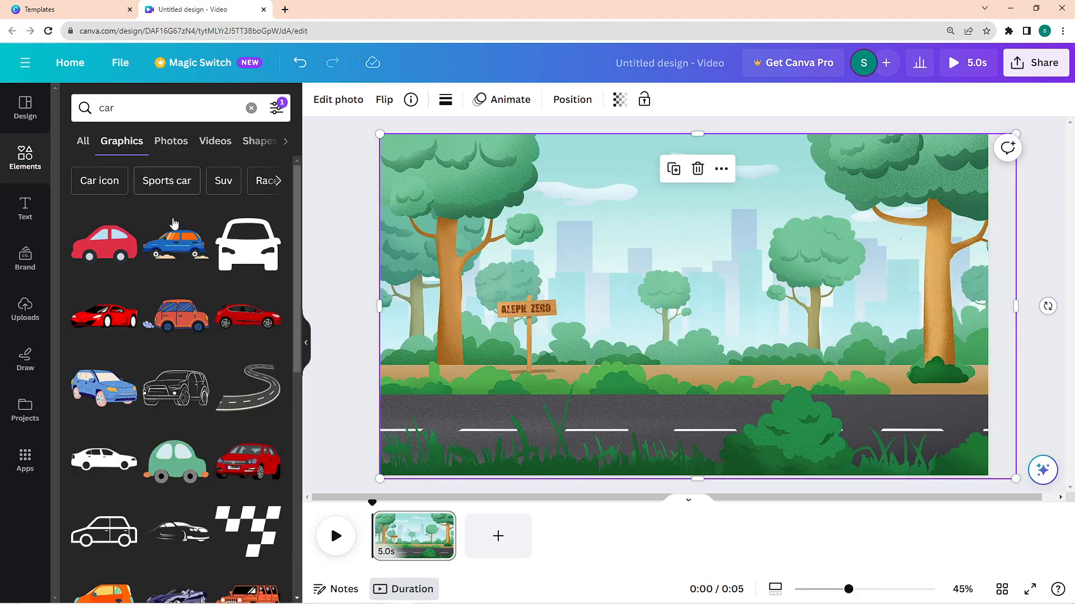
pyautogui.scroll(-4, 184, 336)
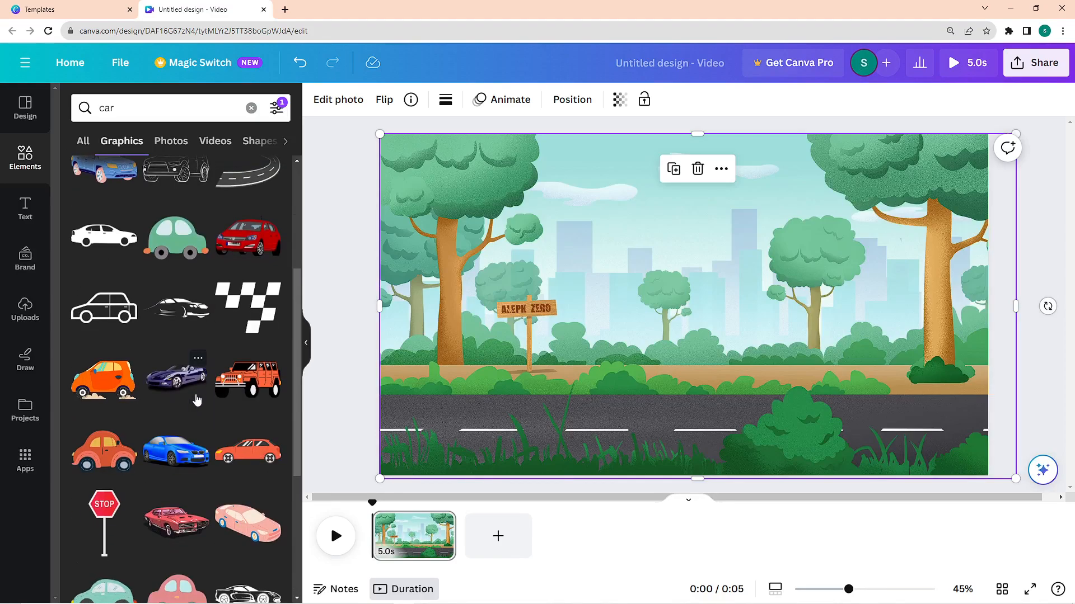
pyautogui.scroll(-3, 197, 399)
pyautogui.scroll(10, 197, 399)
pyautogui.click(175, 241)
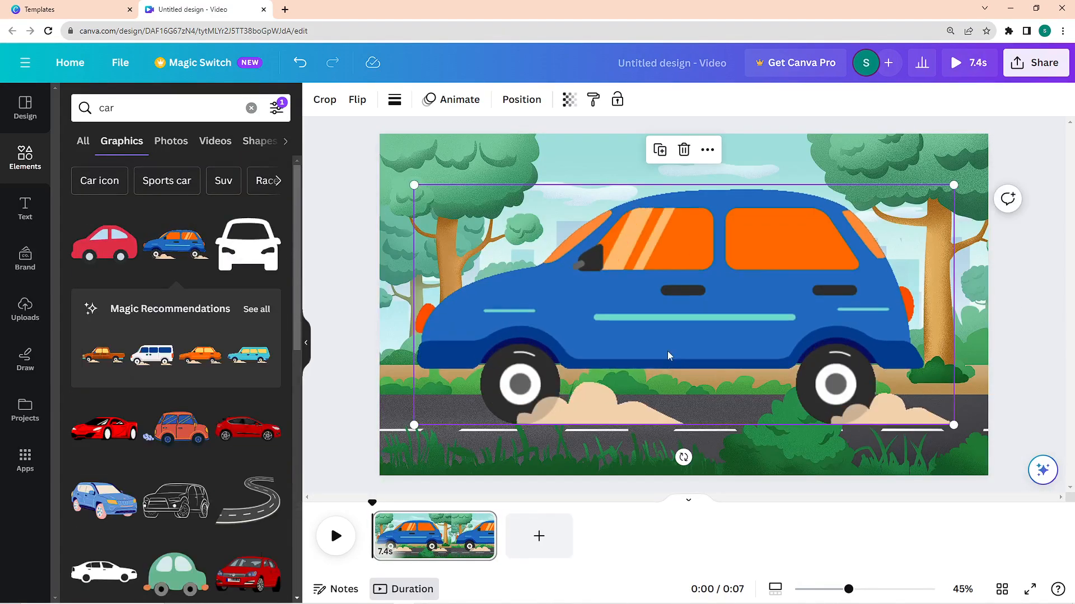
# Step: Shrink the blue car, flip it horizontally and place it at the left end of the road
pyautogui.moveTo(953, 185); pyautogui.dragTo(536, 378)
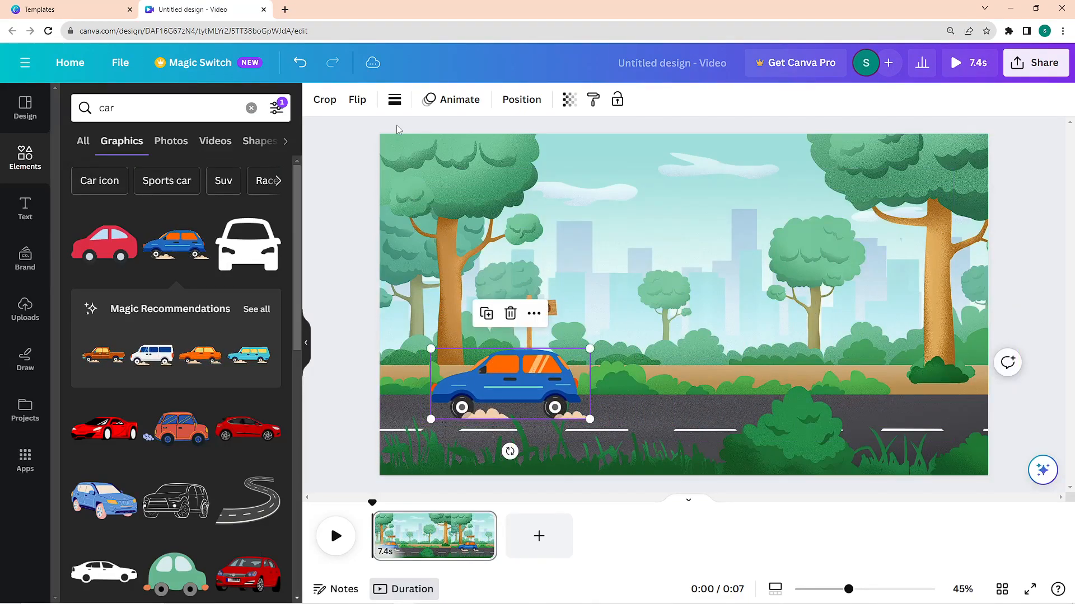
pyautogui.click(357, 99)
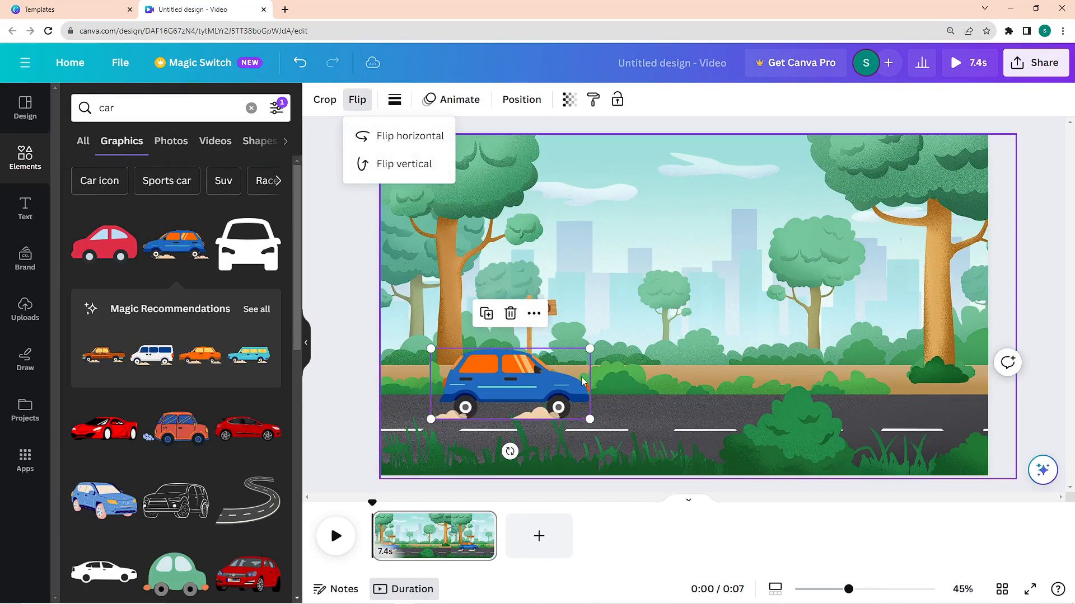
pyautogui.click(412, 145)
pyautogui.moveTo(510, 384); pyautogui.dragTo(479, 383)
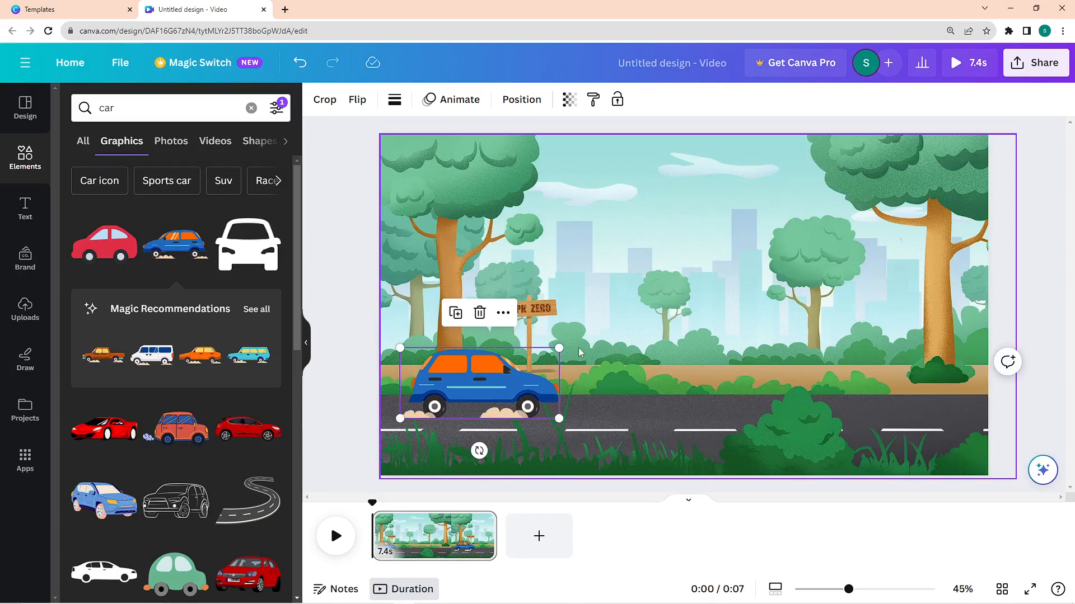
pyautogui.moveTo(558, 349)
pyautogui.mouseDown()
pyautogui.moveTo(517, 370)
pyautogui.moveTo(542, 347)
pyautogui.mouseUp()
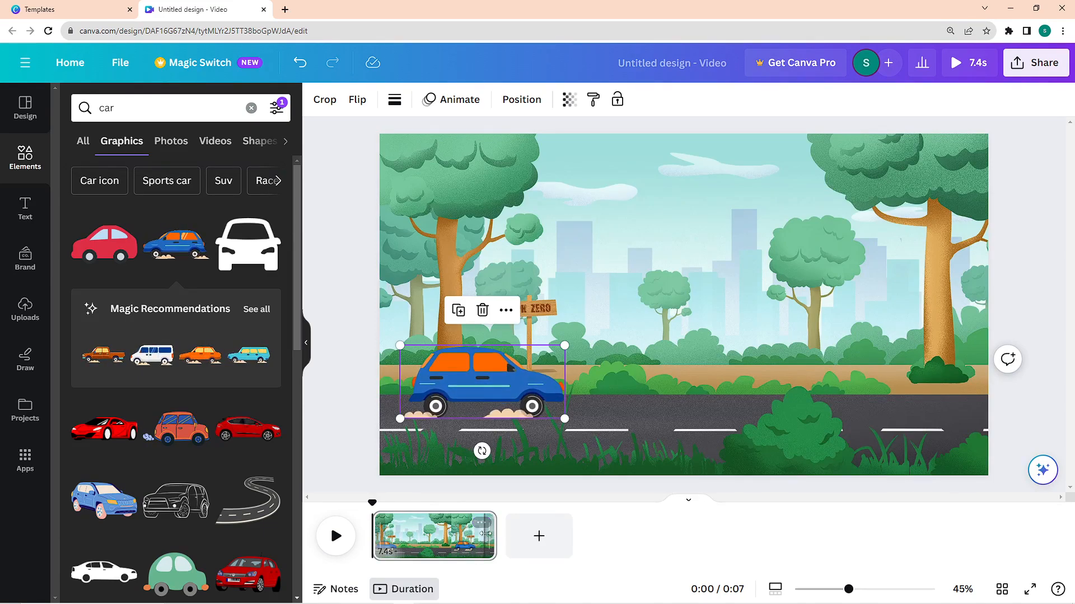
pyautogui.click(413, 591)
pyautogui.click(414, 595)
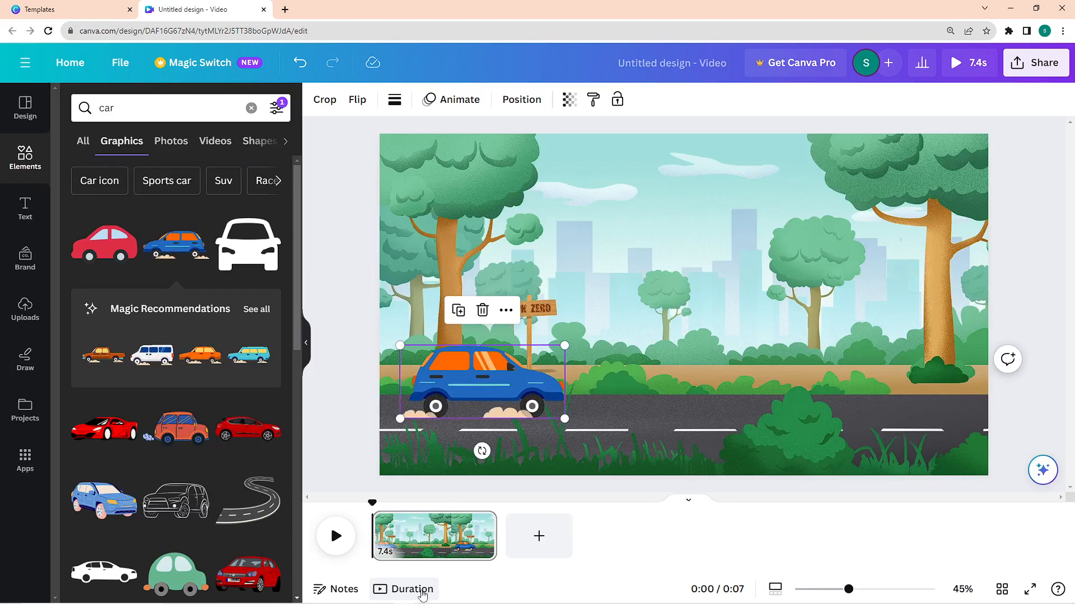
pyautogui.click(423, 596)
pyautogui.click(422, 596)
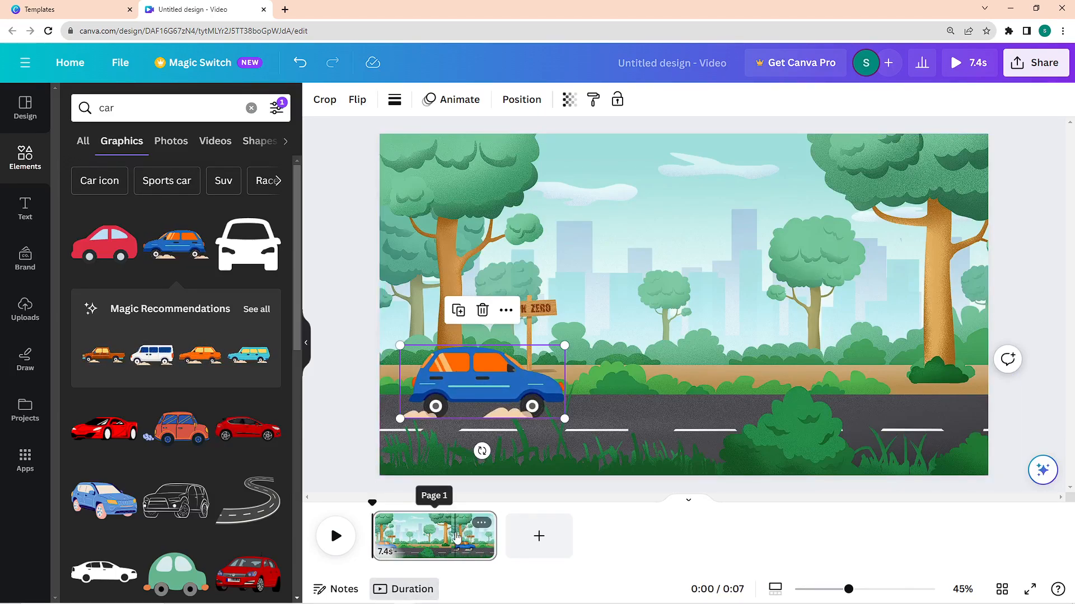
# Step: Duplicate the page and move the car in the copy to the right end of the road
pyautogui.click(481, 523)
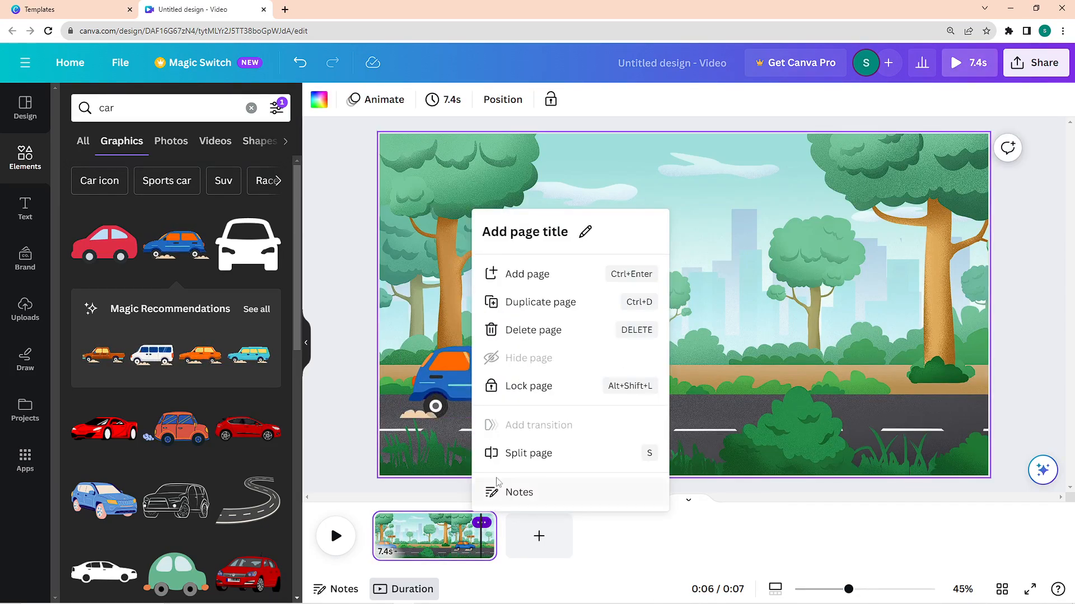
pyautogui.click(536, 303)
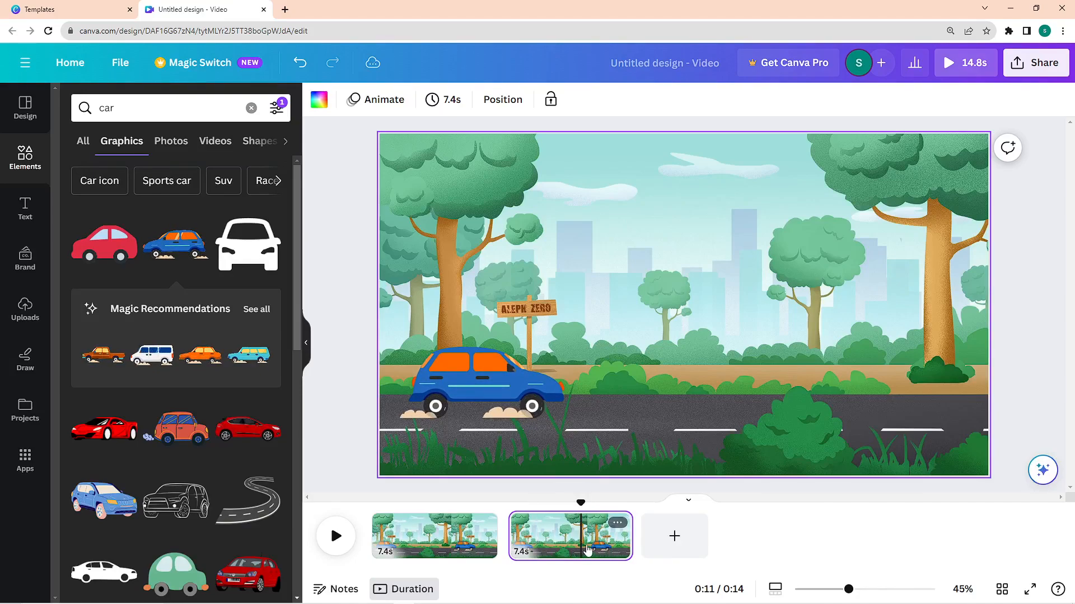
pyautogui.click(511, 384)
pyautogui.moveTo(492, 381); pyautogui.dragTo(900, 372)
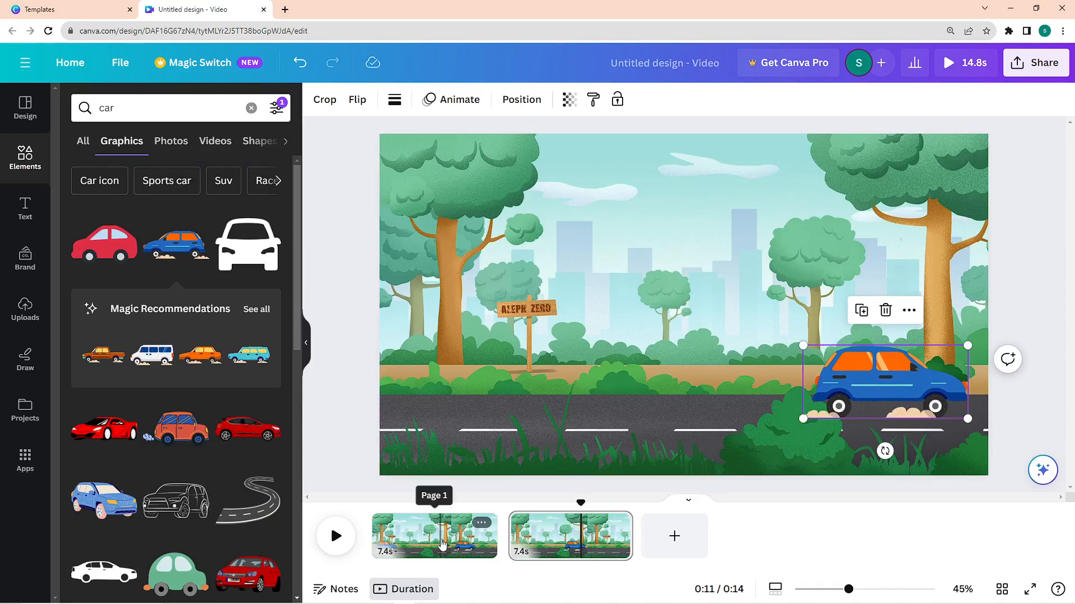
# Step: Add a Match & Move transition between the two pages of the car scene
pyautogui.click(452, 556)
pyautogui.click(563, 555)
pyautogui.click(437, 554)
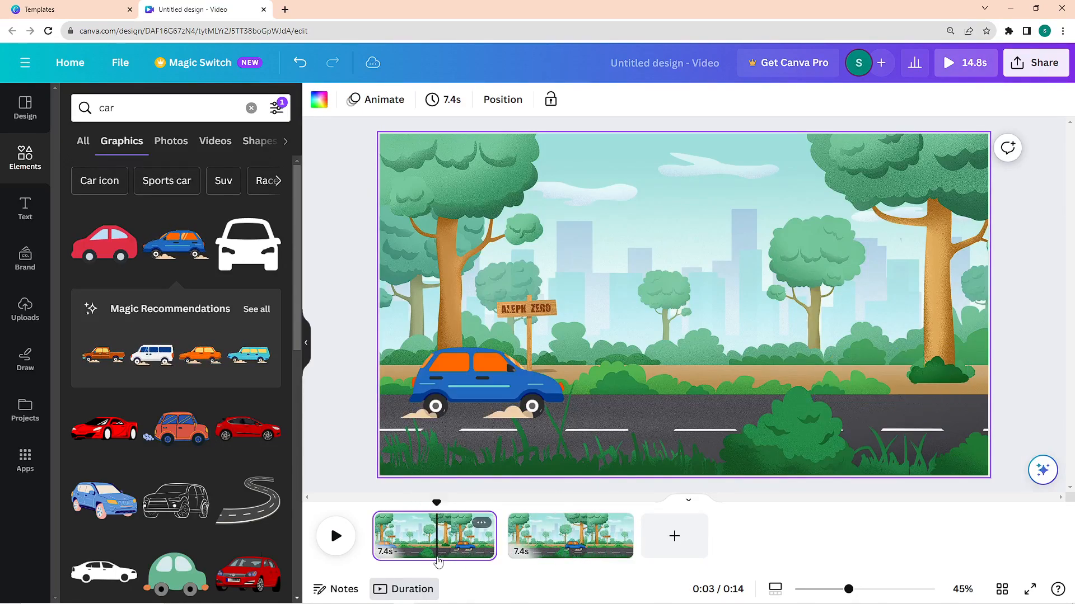
pyautogui.moveTo(505, 540)
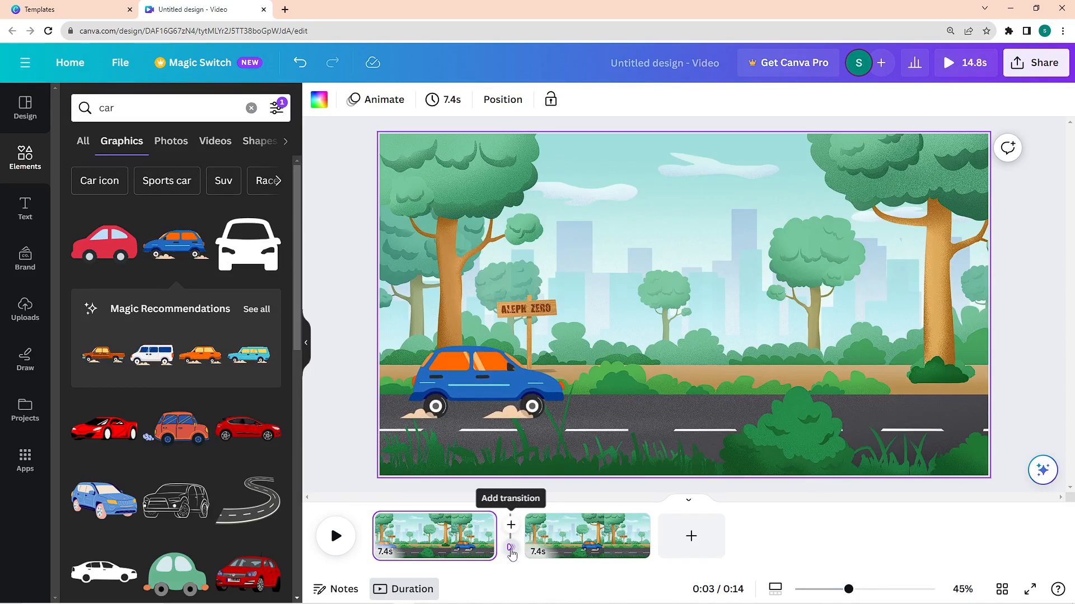
pyautogui.click(511, 550)
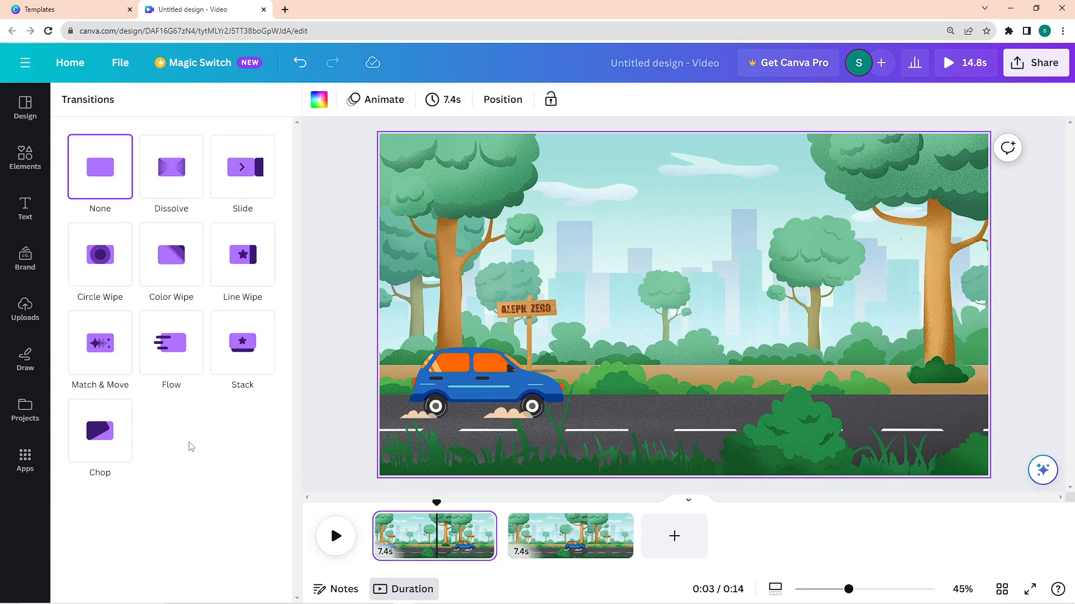
pyautogui.click(112, 364)
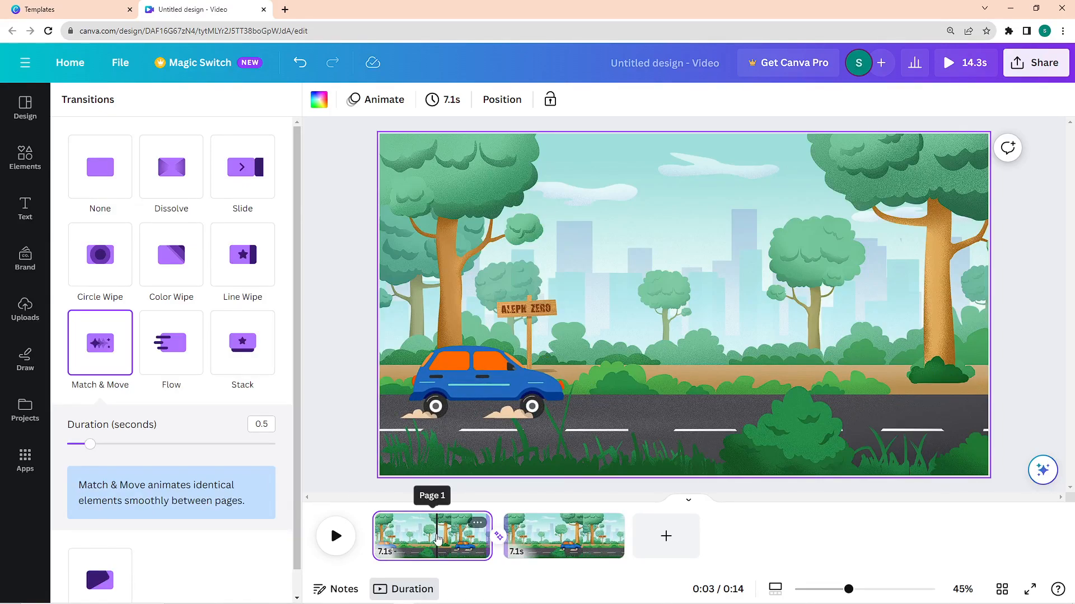
# Step: Compare the car's position on both pages and shift the first page's car slightly further left on the road
pyautogui.click(560, 537)
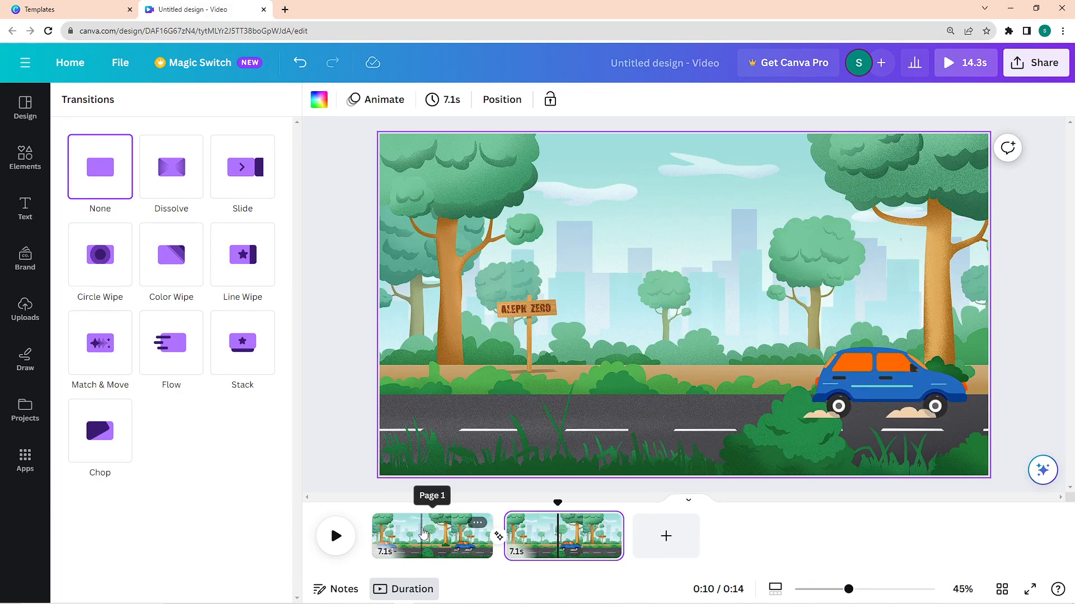
pyautogui.click(426, 533)
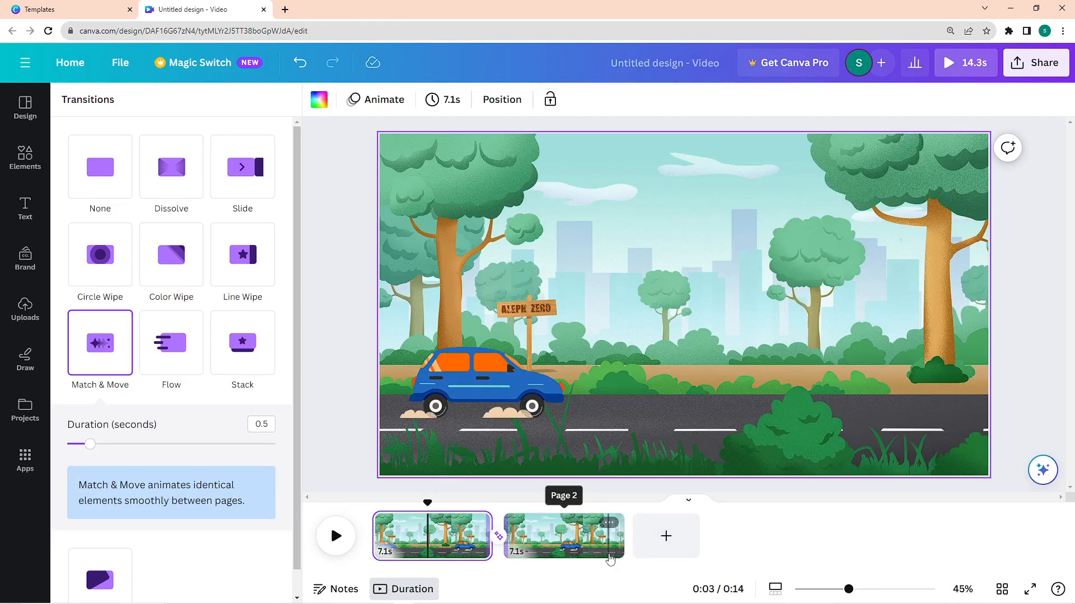
pyautogui.click(609, 538)
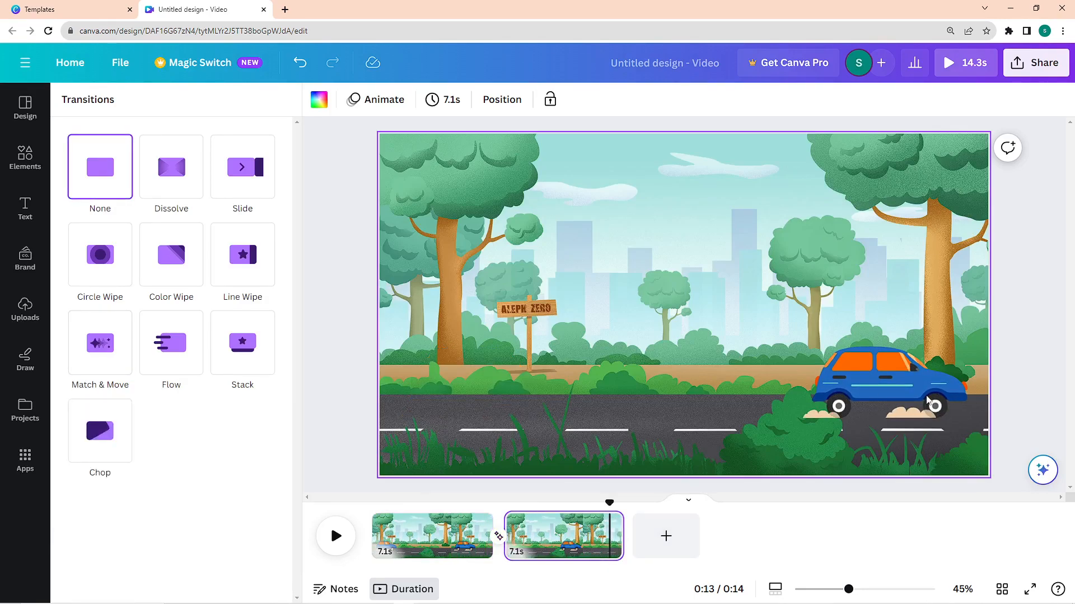
pyautogui.click(470, 535)
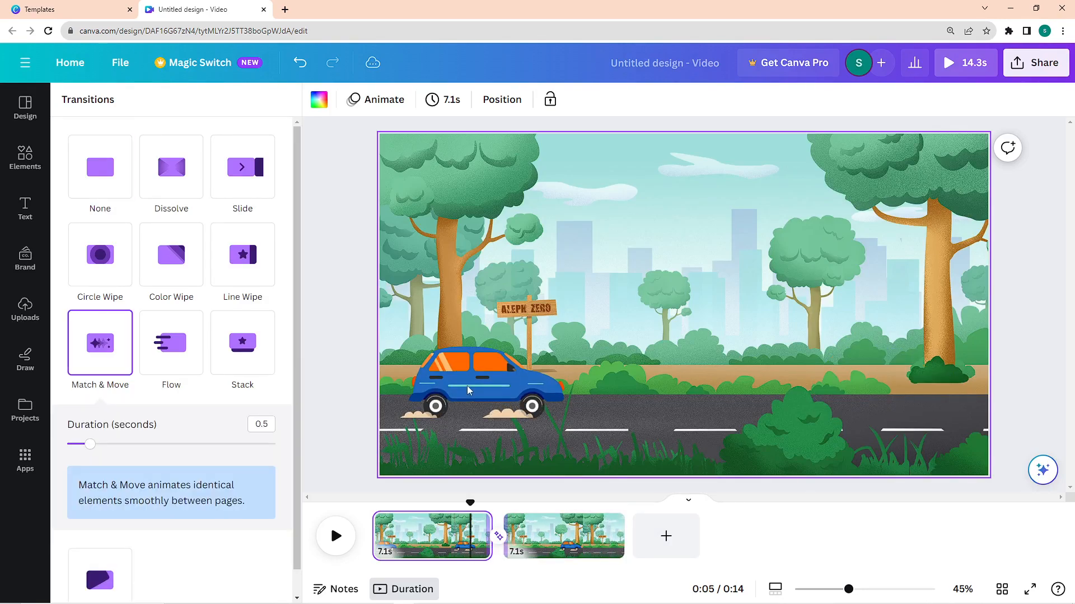
pyautogui.click(467, 391)
pyautogui.moveTo(473, 388); pyautogui.dragTo(466, 389)
# Step: Play the video from the start of the first page to check the car's animation and pace
pyautogui.click(336, 536)
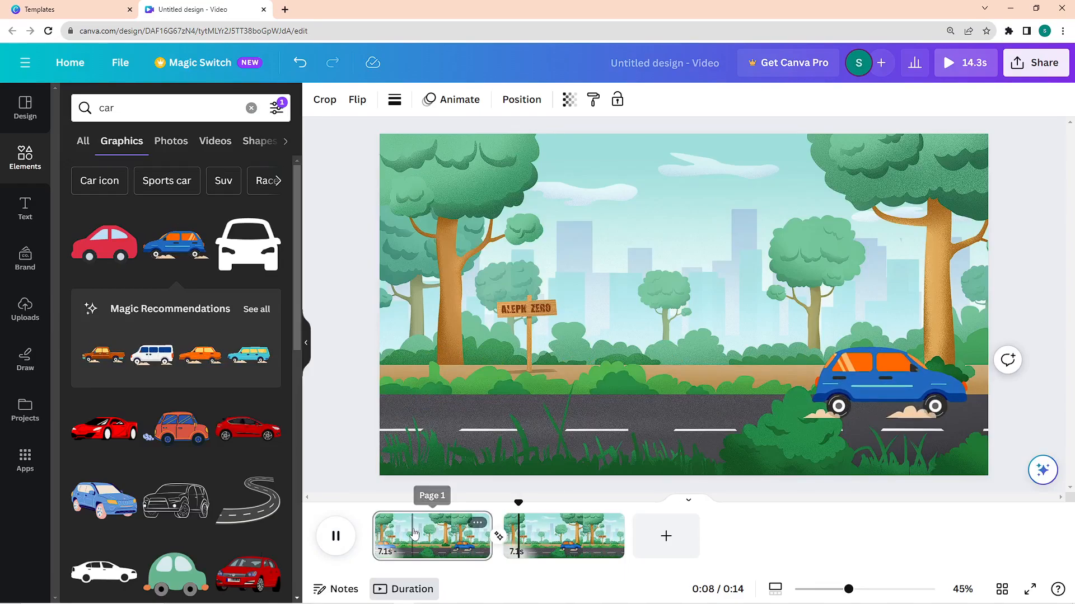
pyautogui.click(367, 537)
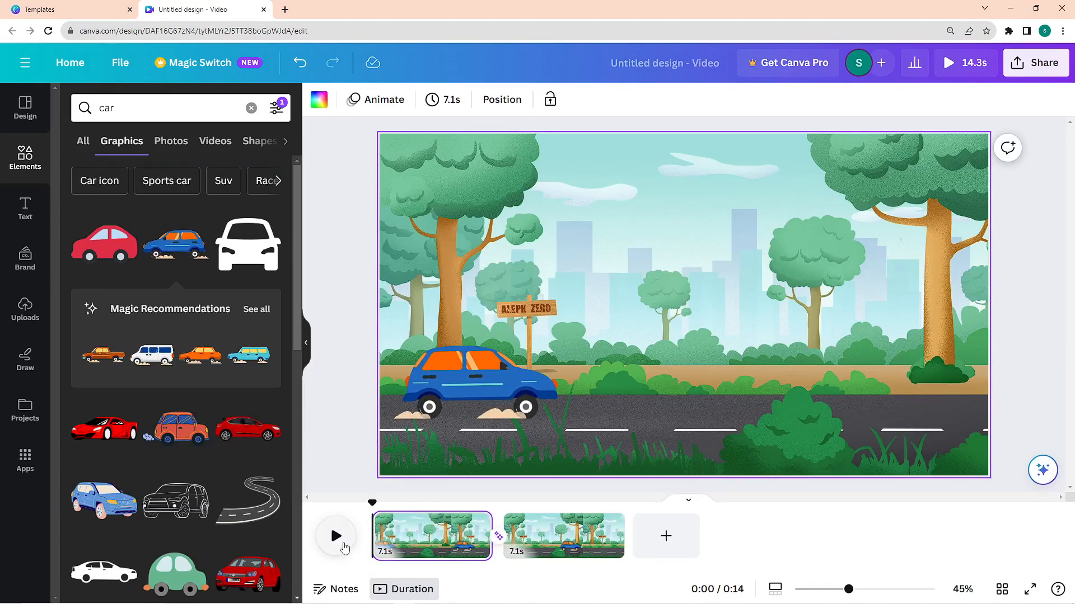
pyautogui.click(336, 545)
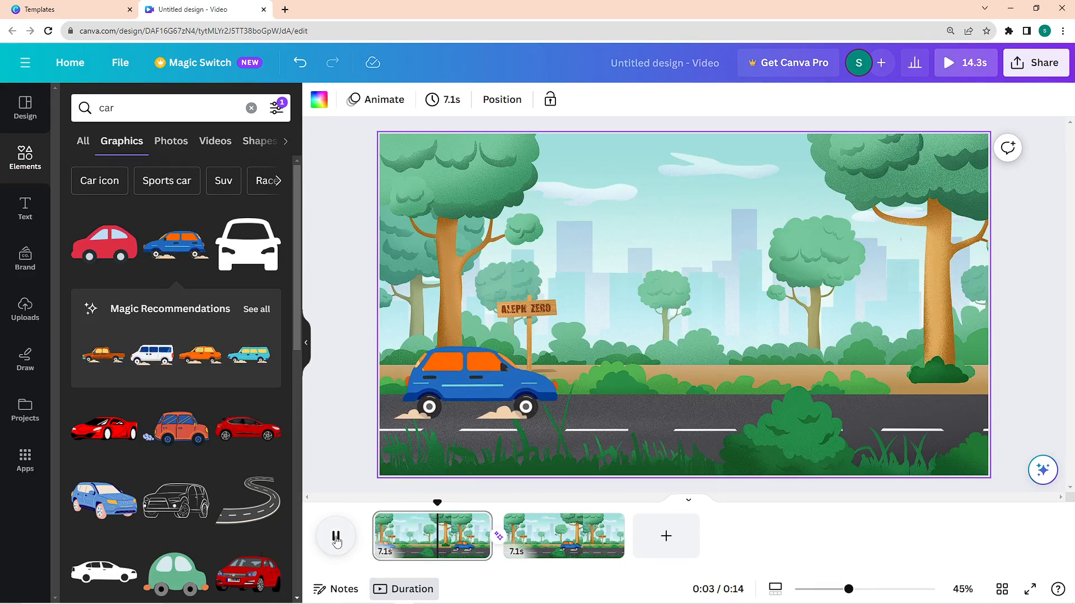
pyautogui.click(336, 538)
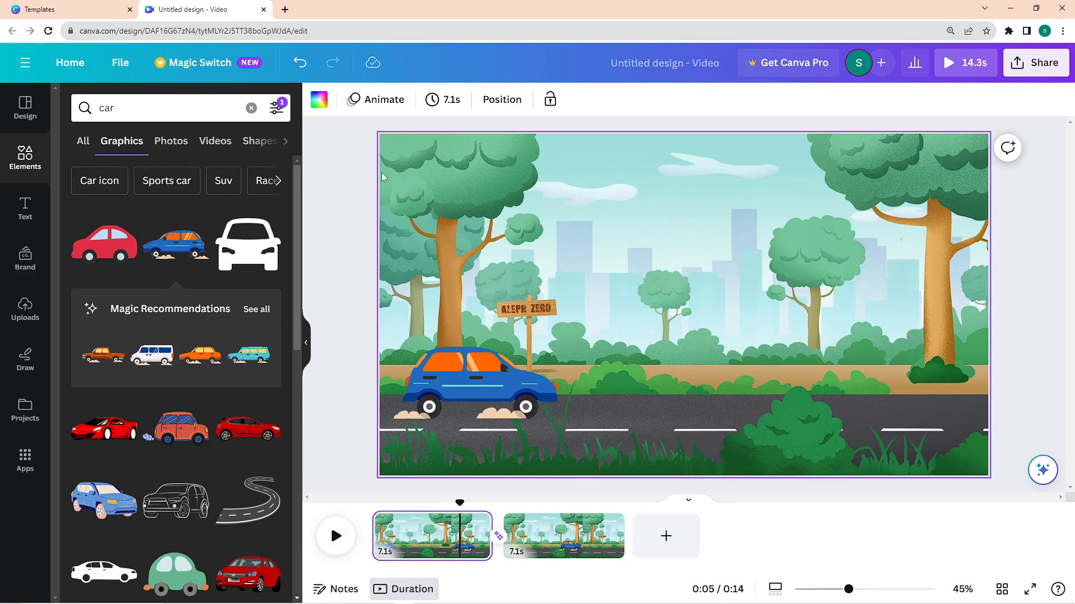
# Step: Shorten the first page's duration to 2.5 seconds and play the video
pyautogui.click(458, 108)
pyautogui.moveTo(477, 161); pyautogui.dragTo(450, 162)
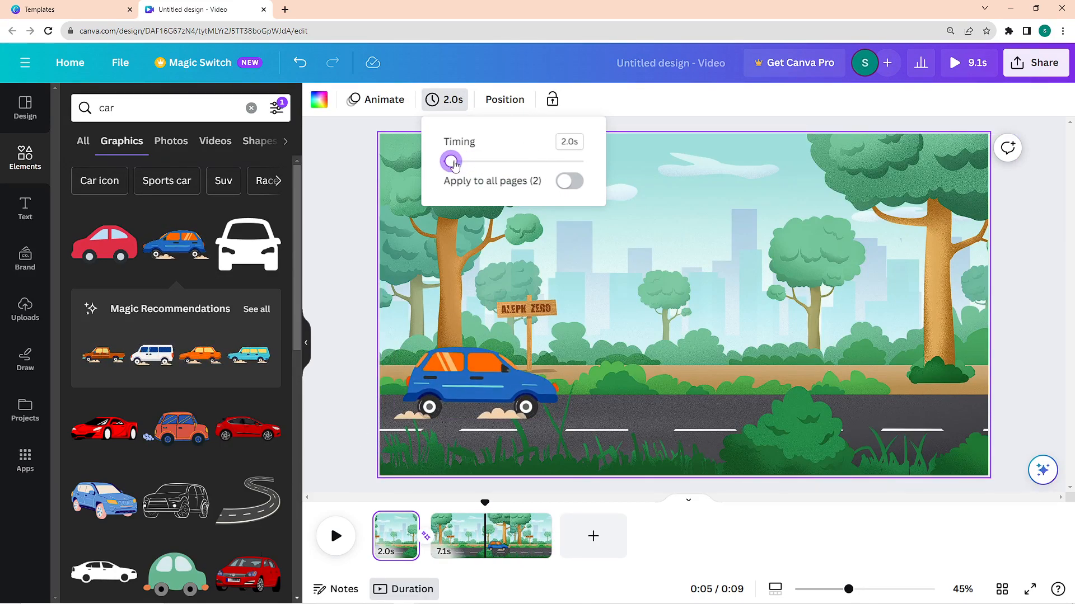
pyautogui.click(402, 508)
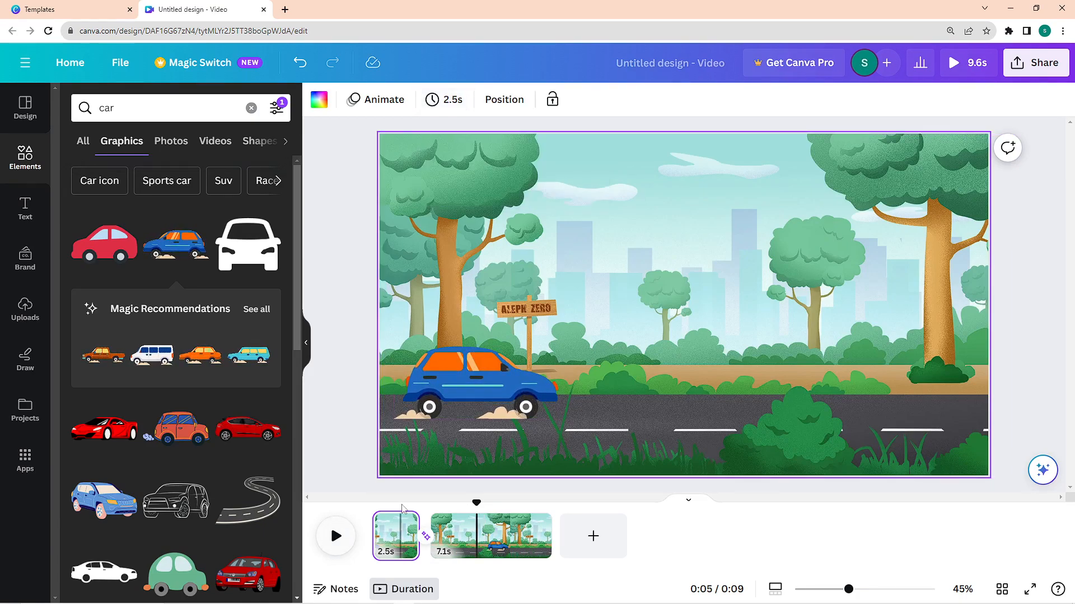
pyautogui.click(336, 536)
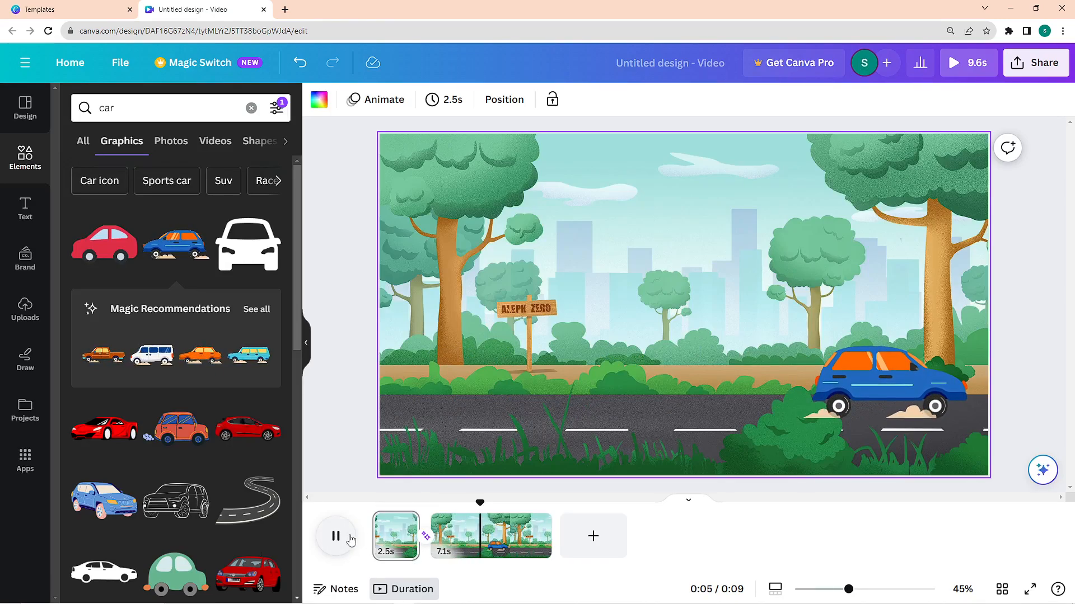
# Step: Raise the Match & Move transition's duration to its maximum of 1.375 seconds and preview the animation
pyautogui.click(424, 542)
pyautogui.click(423, 538)
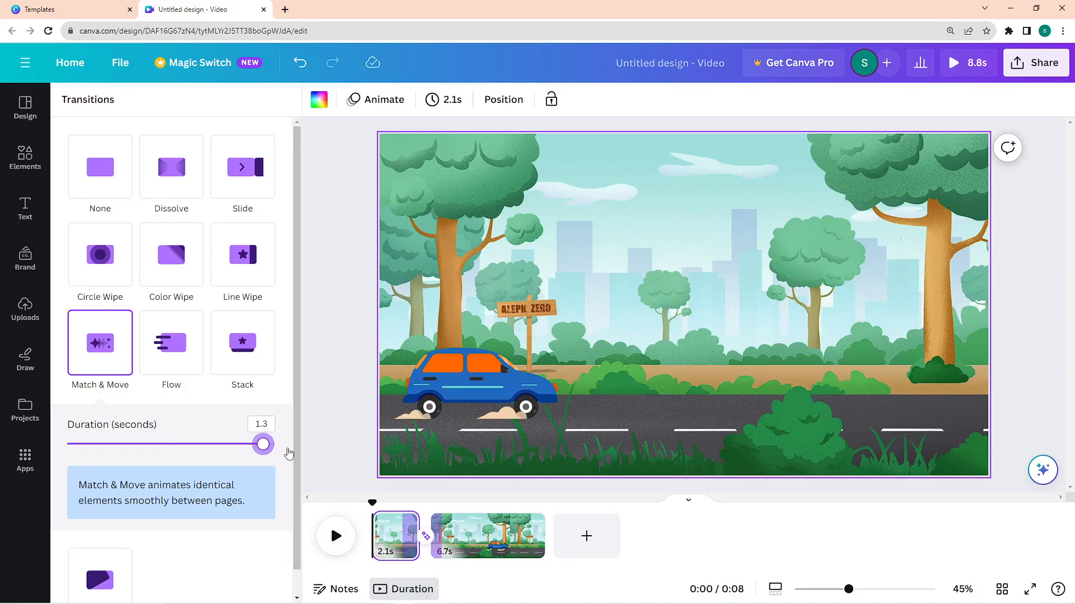
pyautogui.write('5')
pyautogui.press('Return')
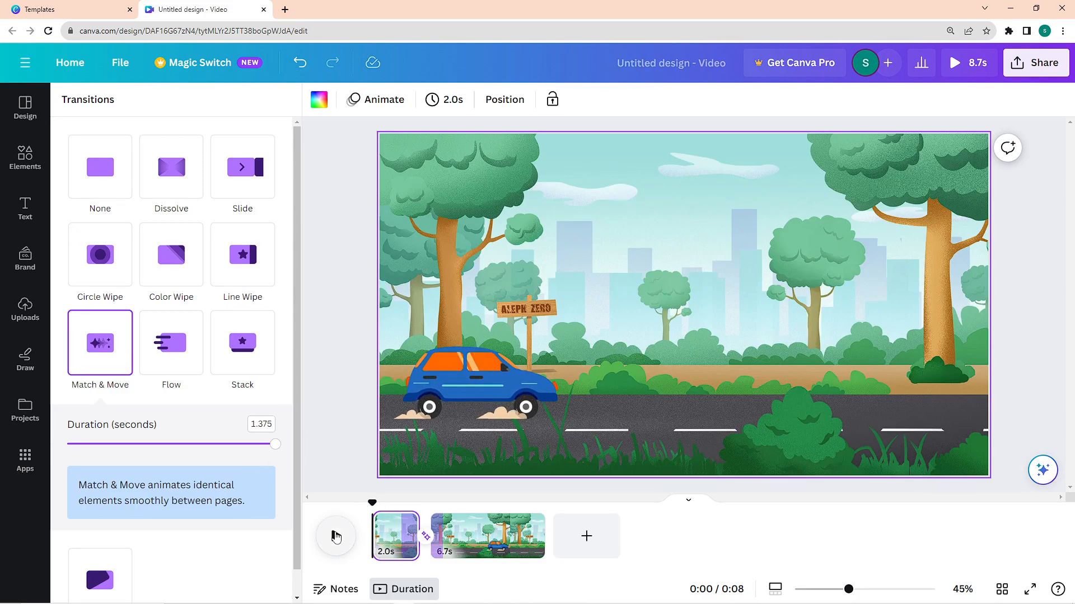
pyautogui.click(335, 536)
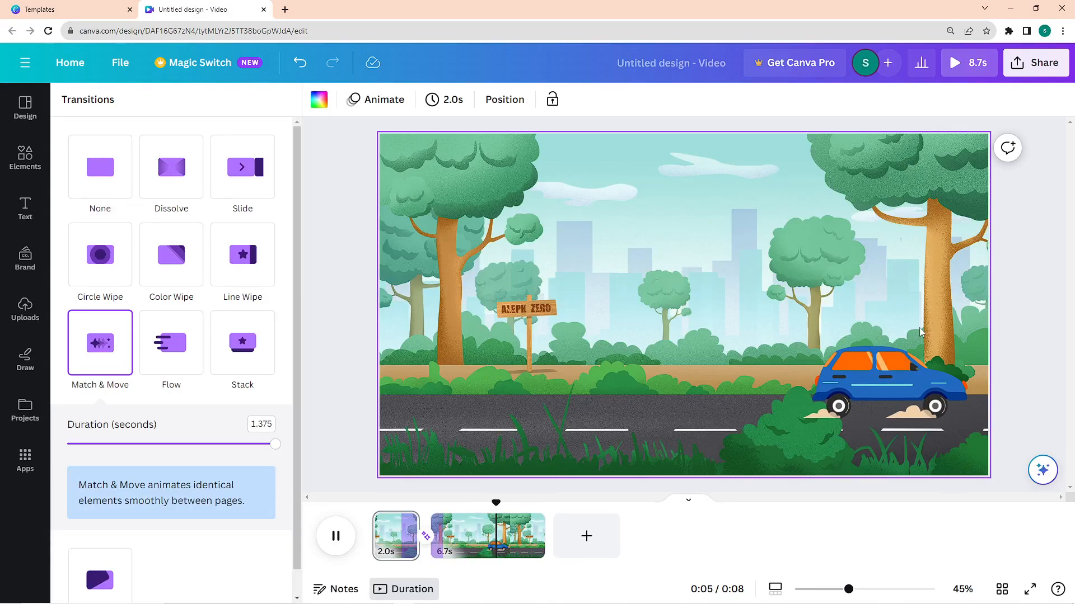
# Step: Open the video's download settings, review the available file types and keep MP4 Video selected
pyautogui.click(1035, 62)
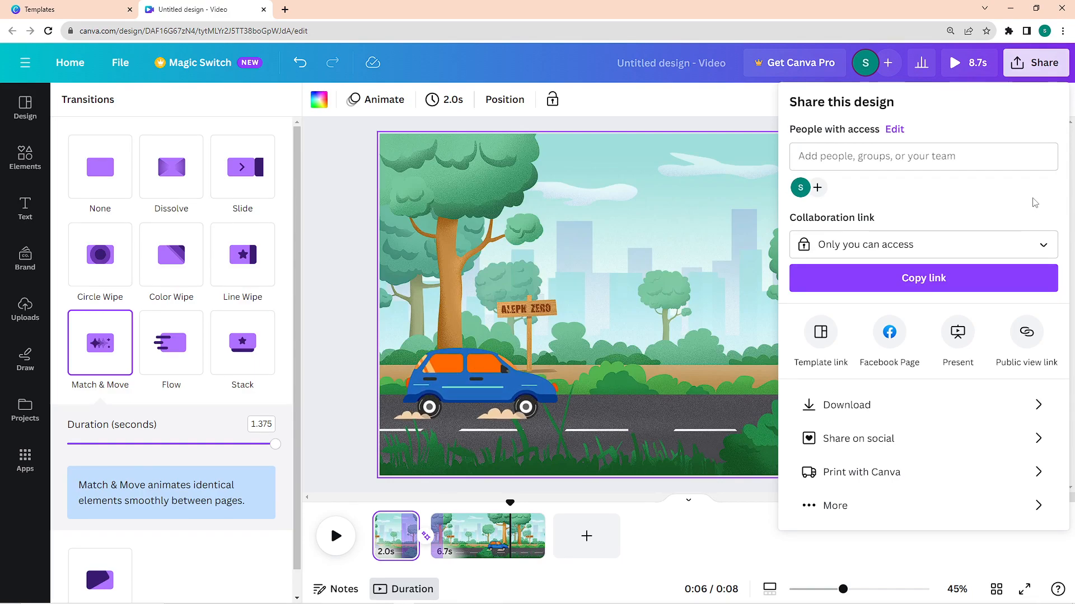
pyautogui.click(817, 405)
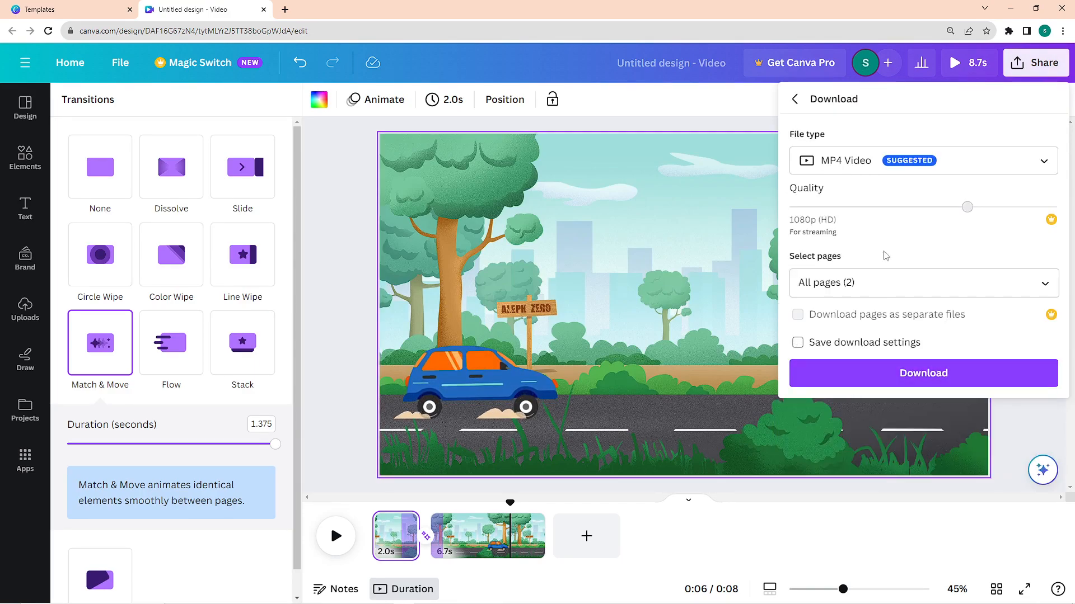
pyautogui.click(911, 174)
pyautogui.scroll(3, 893, 283)
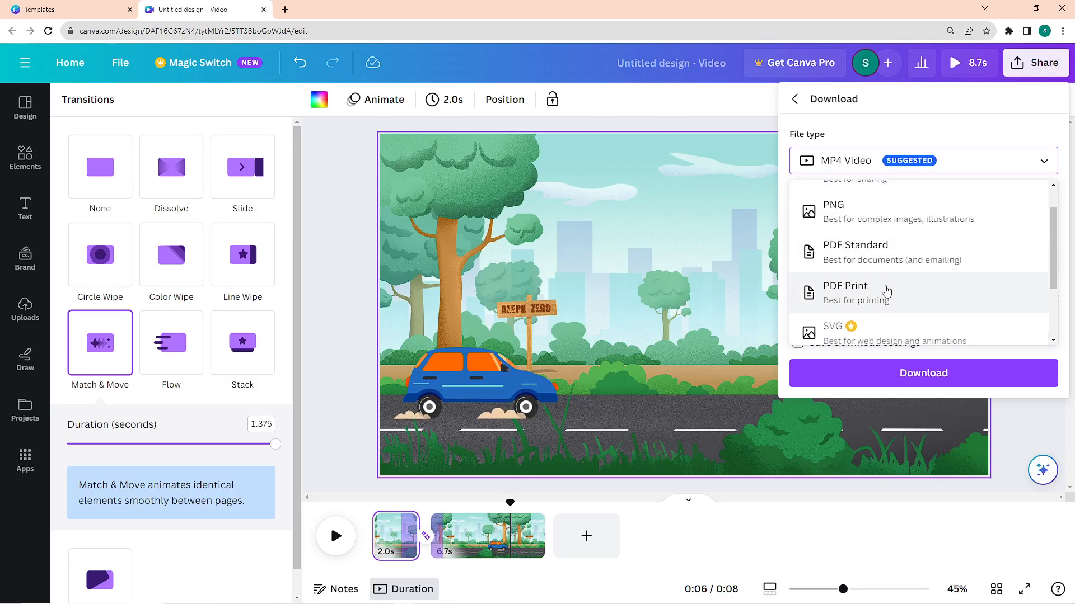
pyautogui.scroll(-3, 888, 287)
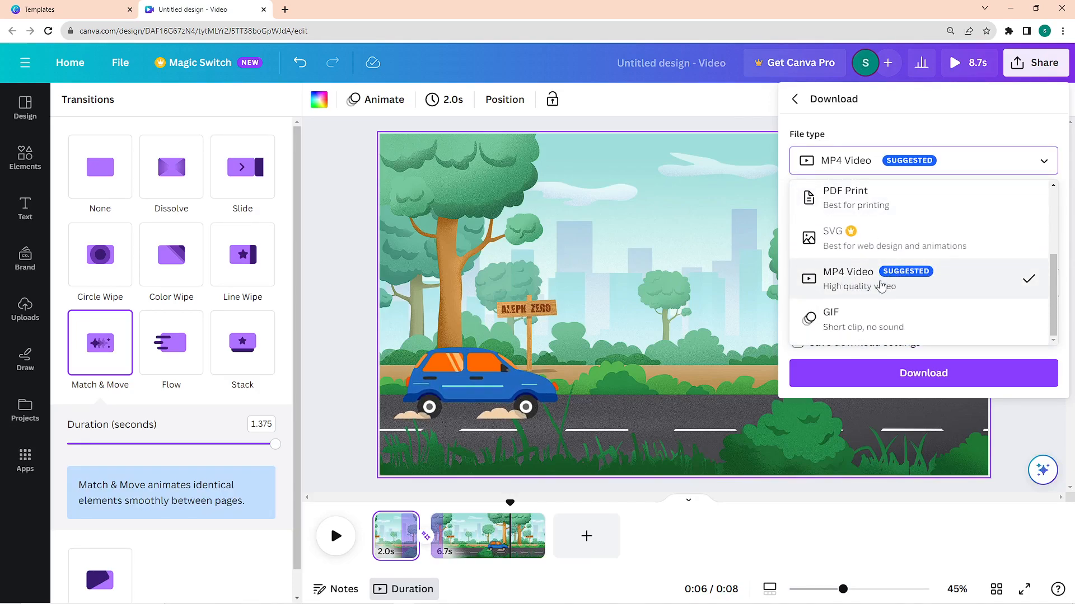
pyautogui.click(881, 283)
pyautogui.click(918, 161)
pyautogui.scroll(3, 874, 263)
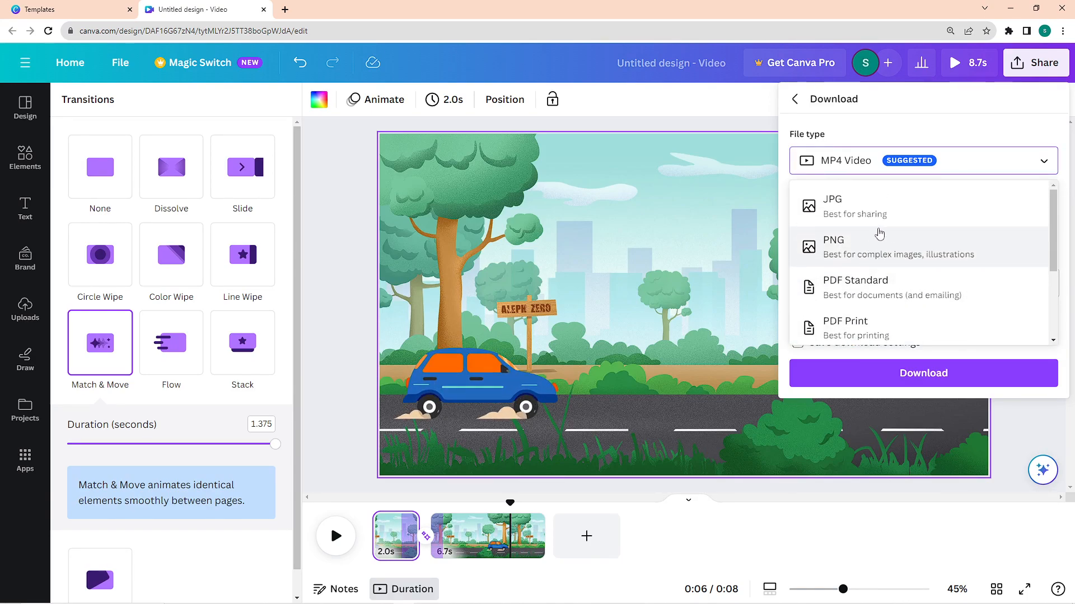
pyautogui.click(954, 136)
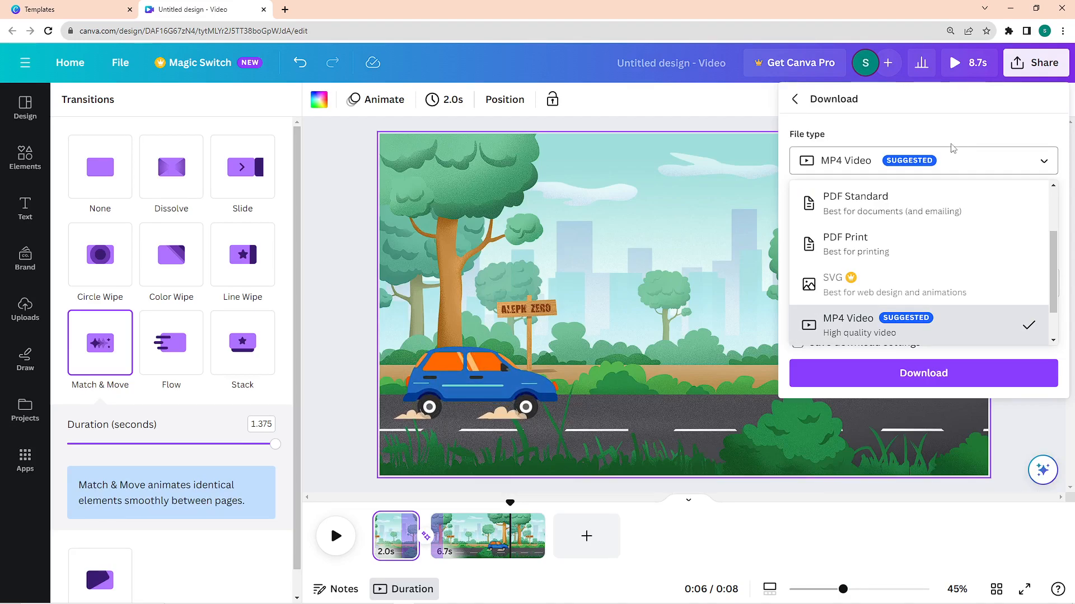
pyautogui.scroll(-1, 932, 294)
pyautogui.click(926, 320)
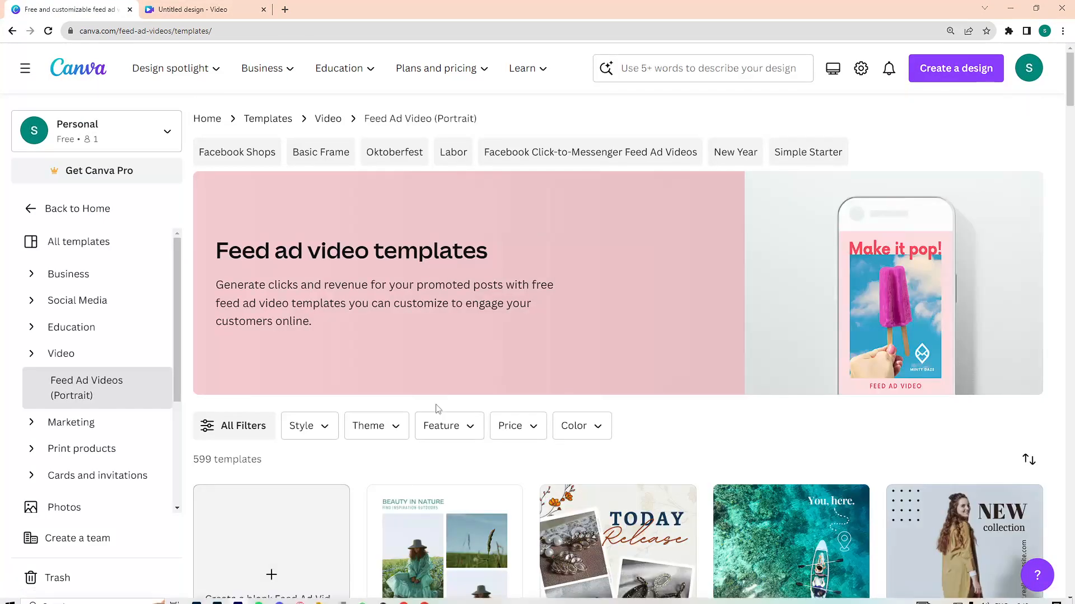
# Step: Return to the main template library and search the templates for "food"
pyautogui.click(12, 31)
pyautogui.scroll(-2, 1048, 432)
pyautogui.click(698, 68)
pyautogui.write('food')
pyautogui.press('Return')
pyautogui.scroll(-10, 470, 268)
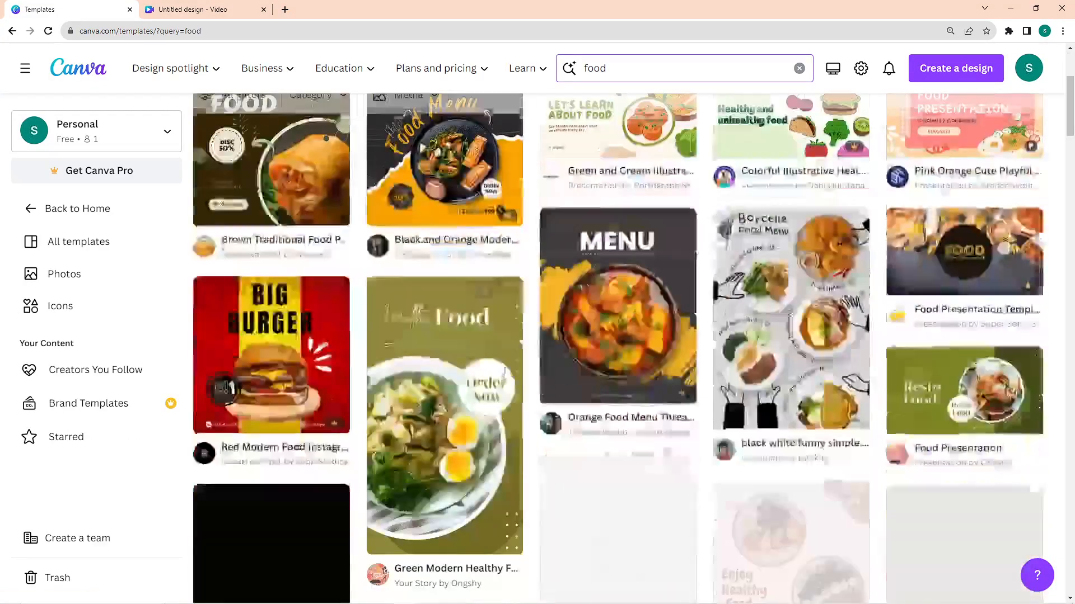
pyautogui.scroll(10, 470, 269)
# Step: Filter the food templates to the Videos (16:9) category
pyautogui.click(319, 234)
pyautogui.click(364, 392)
pyautogui.click(339, 412)
pyautogui.scroll(-3, 364, 391)
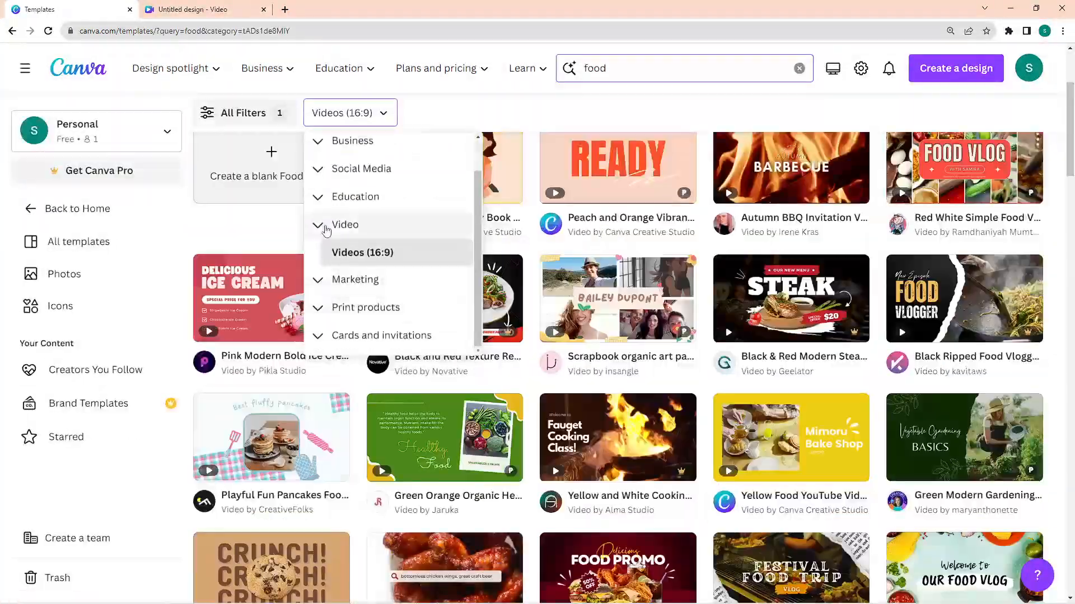
# Step: Change the category filter to Facebook Videos and browse the food templates
pyautogui.click(322, 225)
pyautogui.click(349, 279)
pyautogui.scroll(-12, 571, 321)
pyautogui.scroll(10, 394, 357)
# Step: Filter the food templates to Mobile Videos and open the yellow, orange and red Korean food New Menu template
pyautogui.click(360, 233)
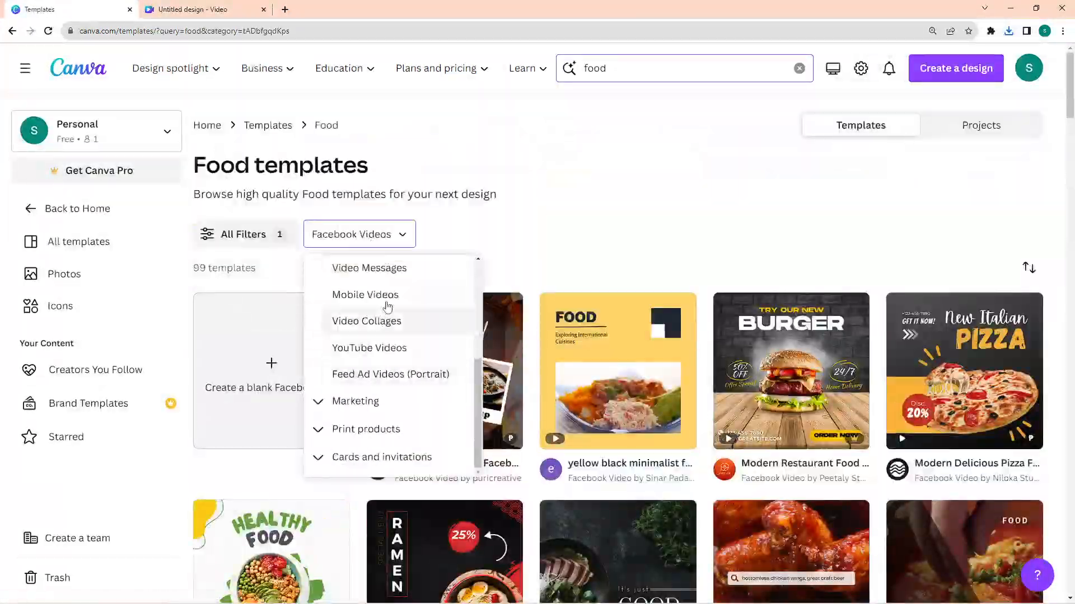
pyautogui.click(367, 293)
pyautogui.click(791, 326)
pyautogui.moveTo(239, 602)
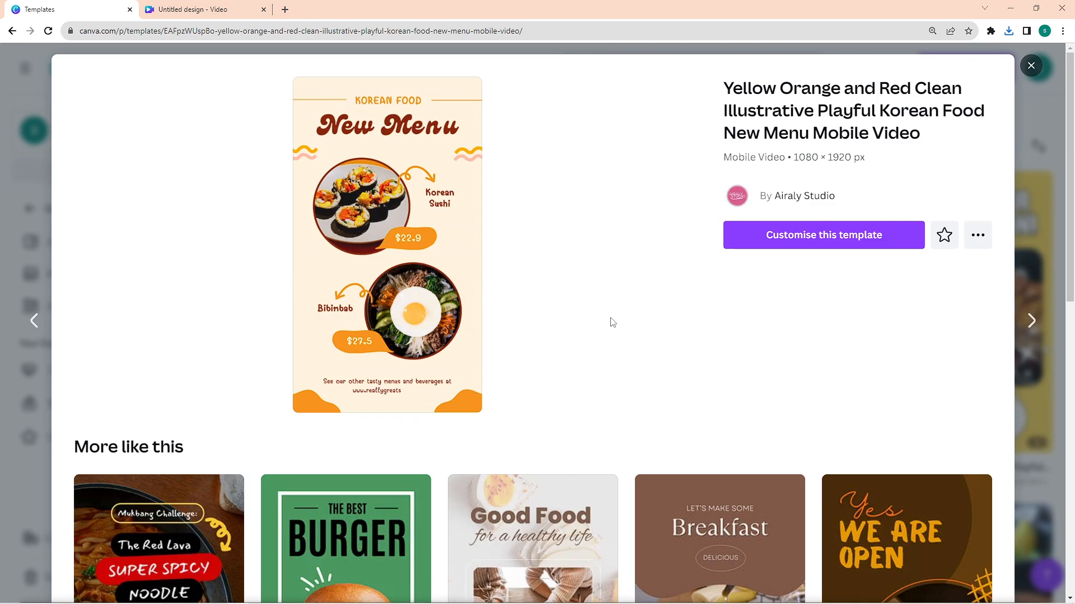
# Step: Browse the similar mobile video templates listed below the Korean food menu preview and return to the template's details
pyautogui.scroll(-3, 612, 323)
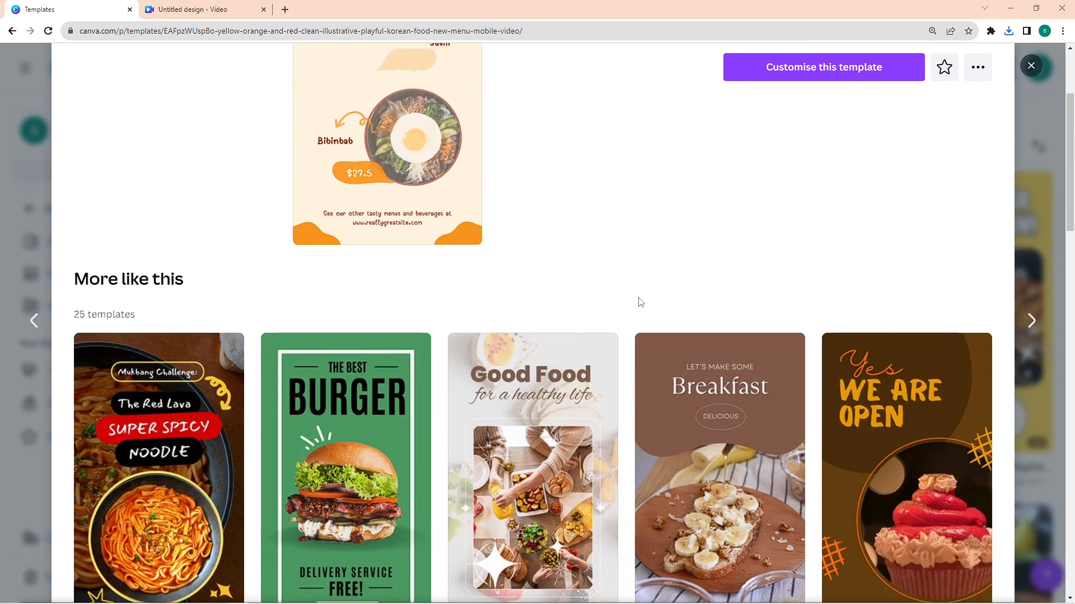
pyautogui.scroll(-8, 639, 299)
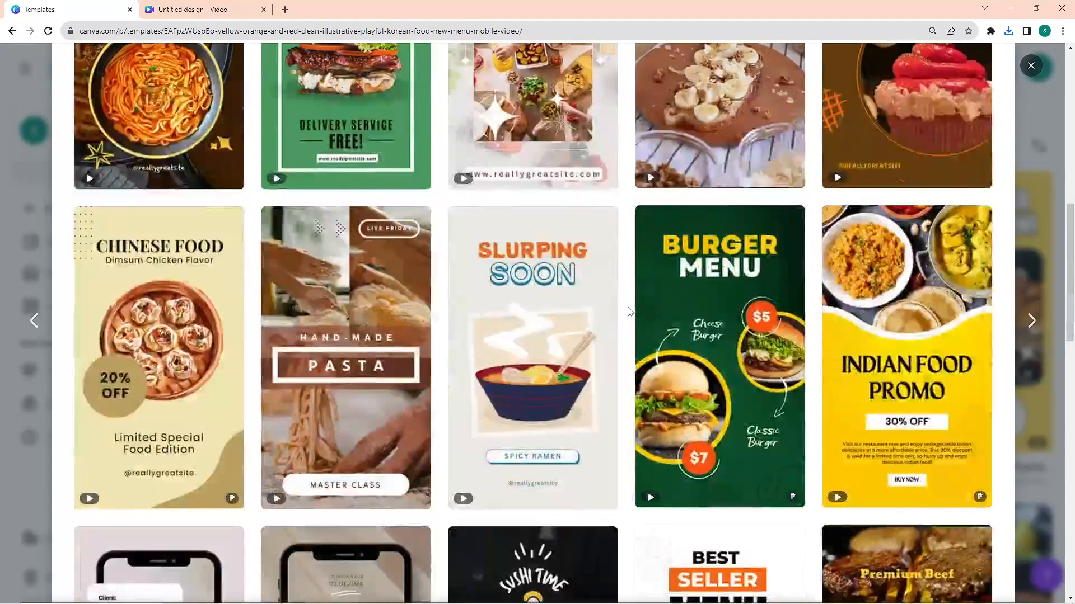
pyautogui.scroll(-2, 629, 312)
pyautogui.scroll(-4, 627, 313)
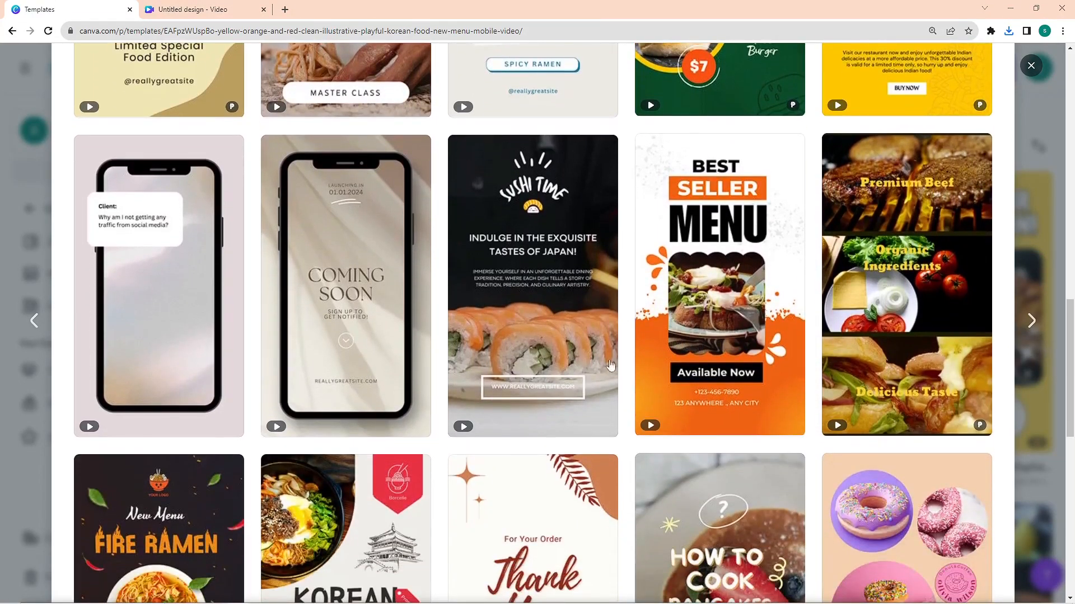
pyautogui.scroll(10, 625, 314)
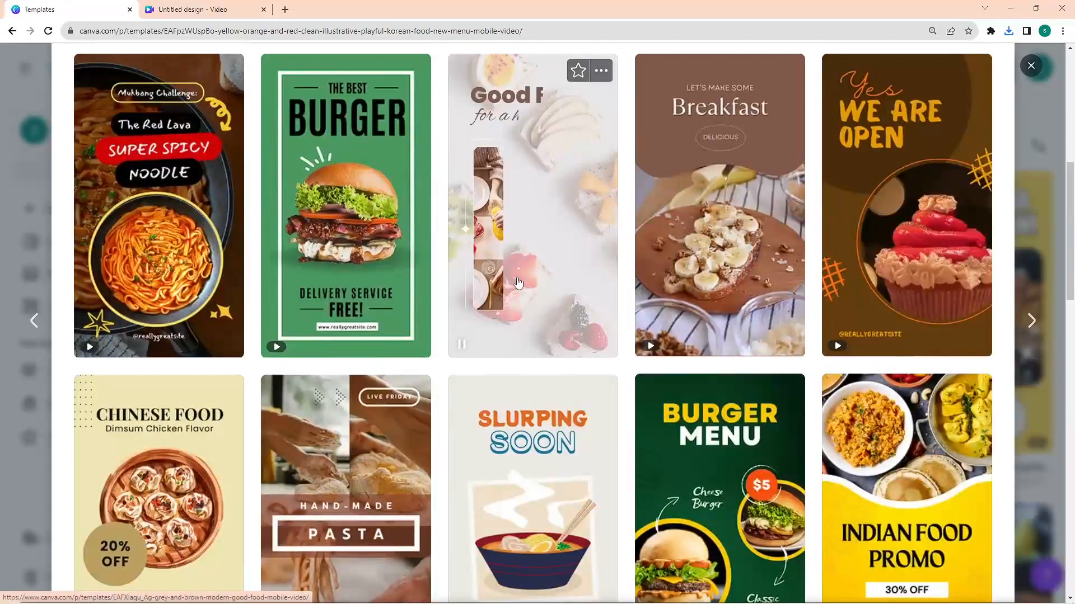
pyautogui.scroll(1, 512, 404)
pyautogui.scroll(8, 511, 405)
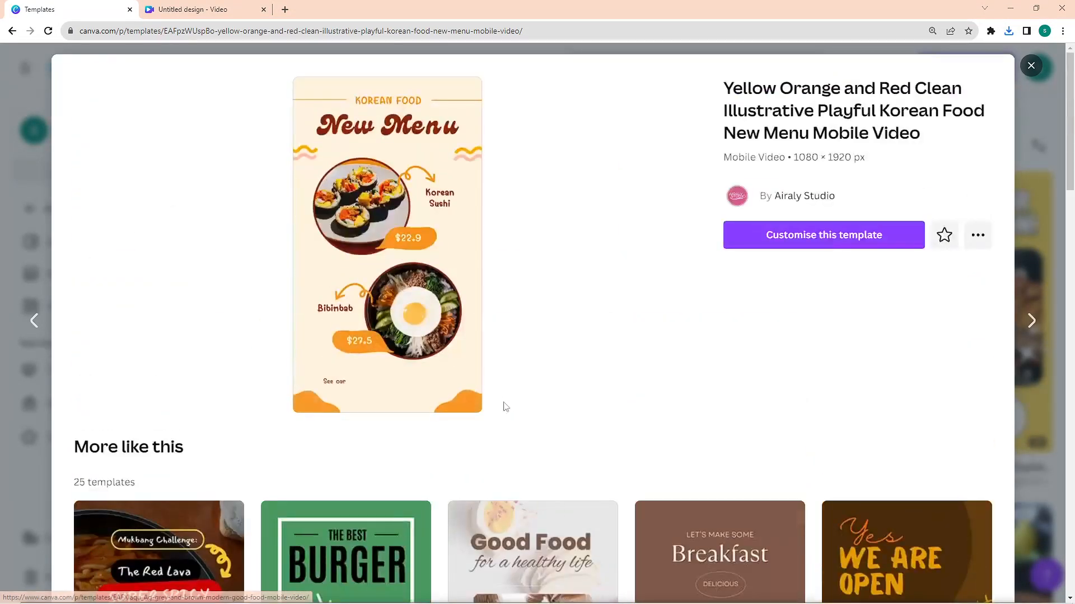
pyautogui.scroll(-2, 427, 420)
pyautogui.scroll(2, 631, 319)
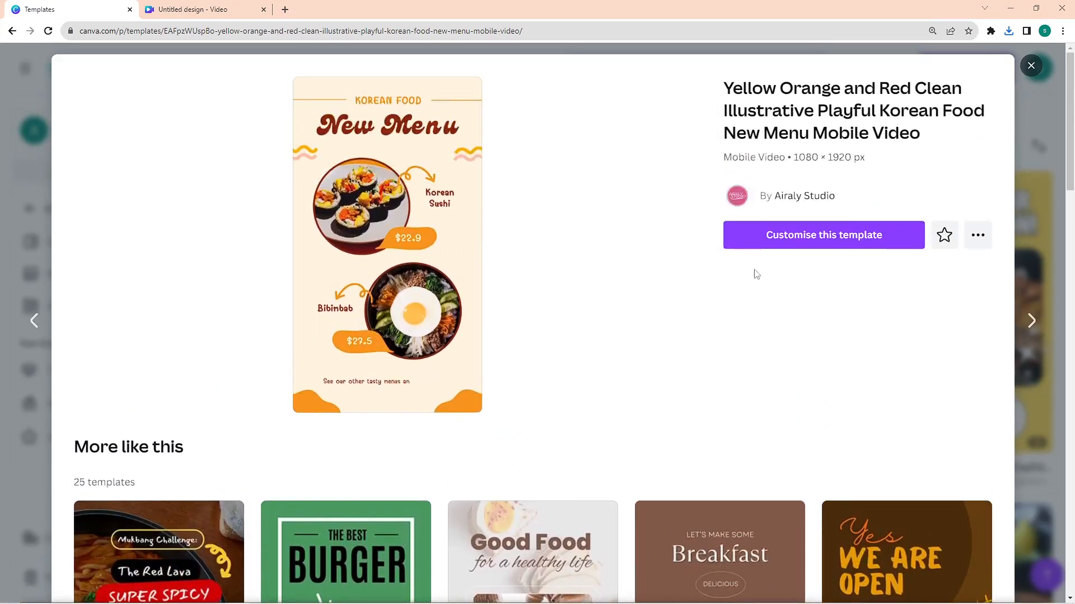
# Step: Open the Korean food New Menu template for customising, then detach the sushi photo from its circular frame and delete it
pyautogui.click(808, 241)
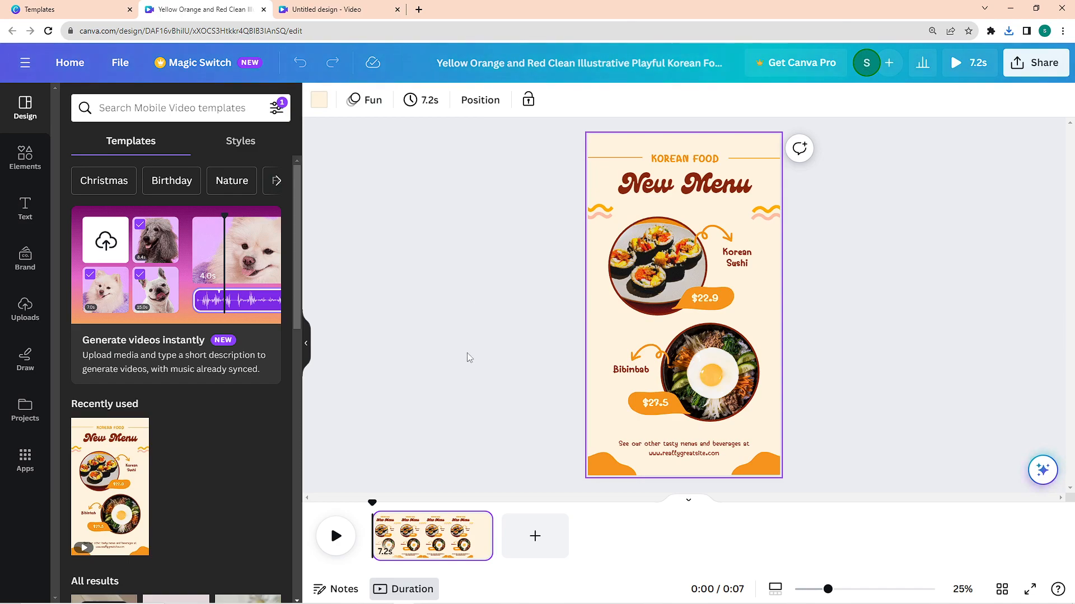
pyautogui.click(677, 268)
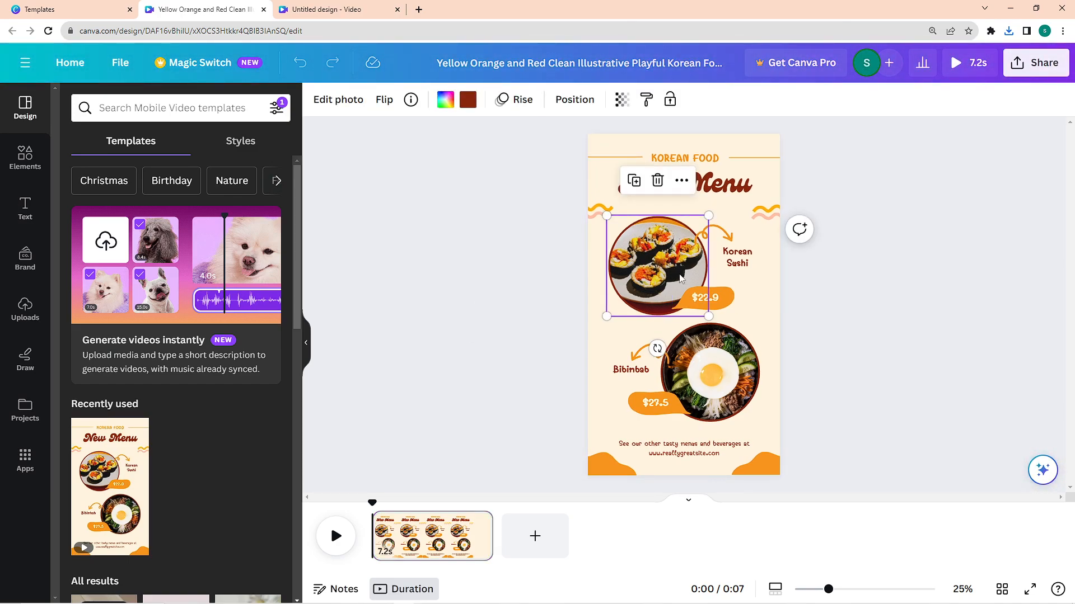
pyautogui.click(682, 180)
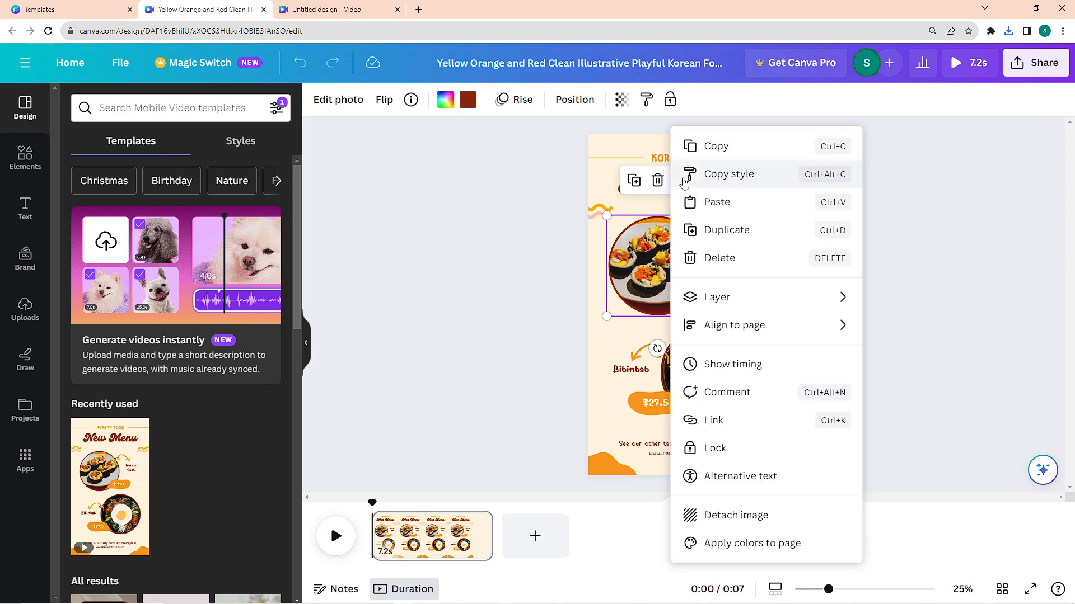
pyautogui.click(736, 515)
pyautogui.moveTo(671, 314); pyautogui.dragTo(677, 418)
pyautogui.press('Delete')
pyautogui.click(142, 109)
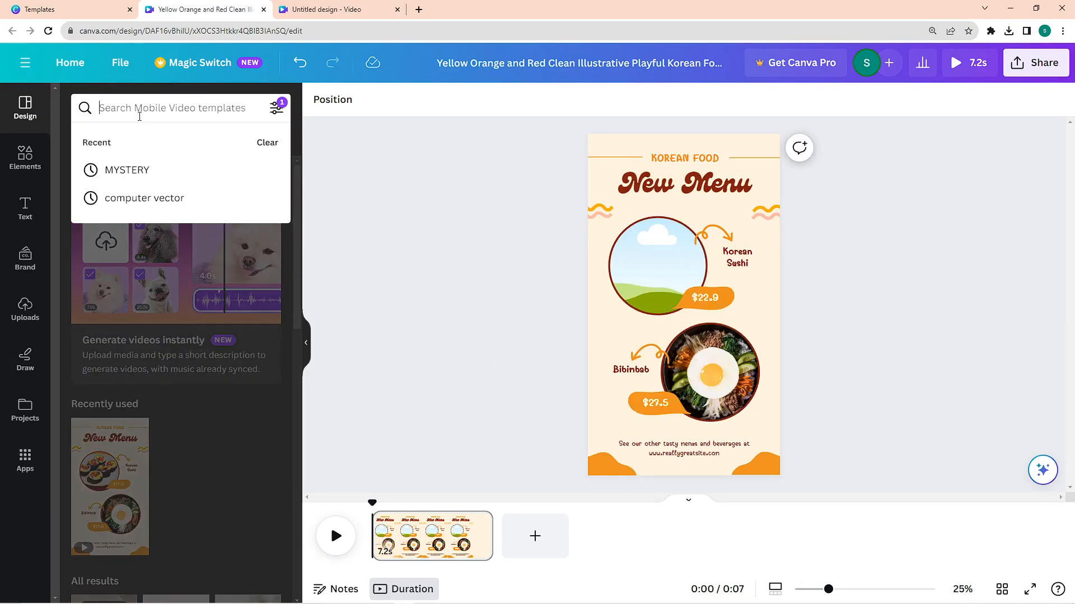
pyautogui.write('cupcake')
pyautogui.press('Return')
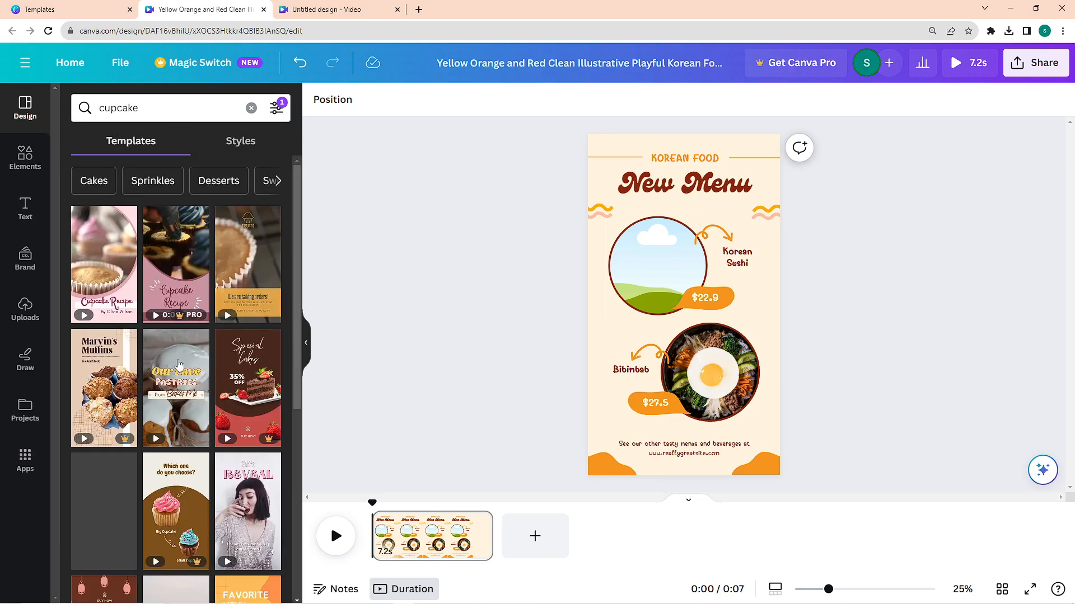
# Step: Search the elements for "cupcake" and place the photo of pink-frosted cupcakes in the empty circular frame
pyautogui.click(24, 157)
pyautogui.click(126, 107)
pyautogui.write('cupcake')
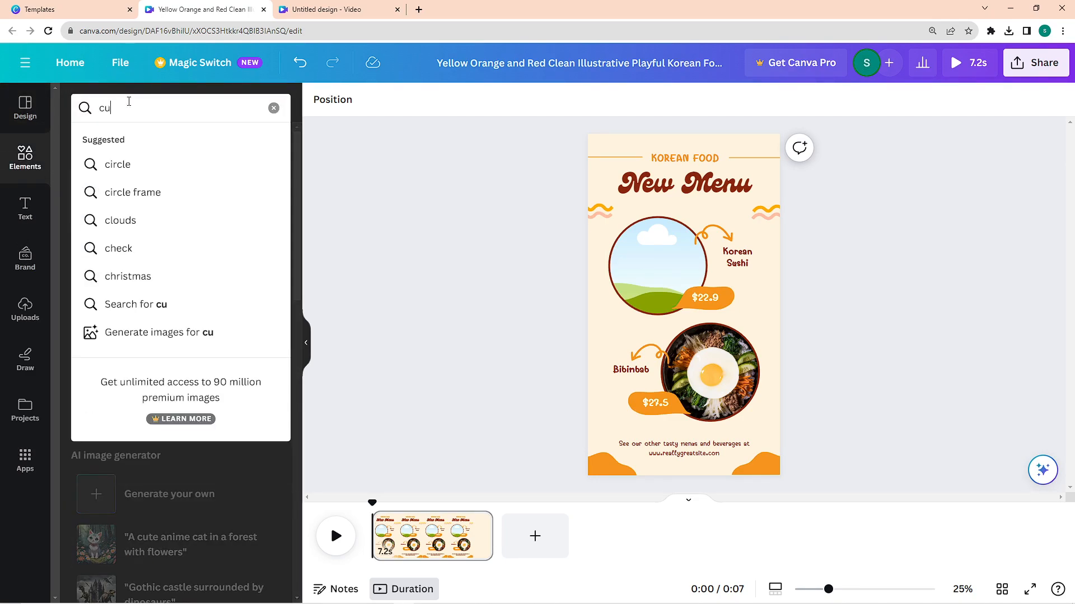
pyautogui.press('Return')
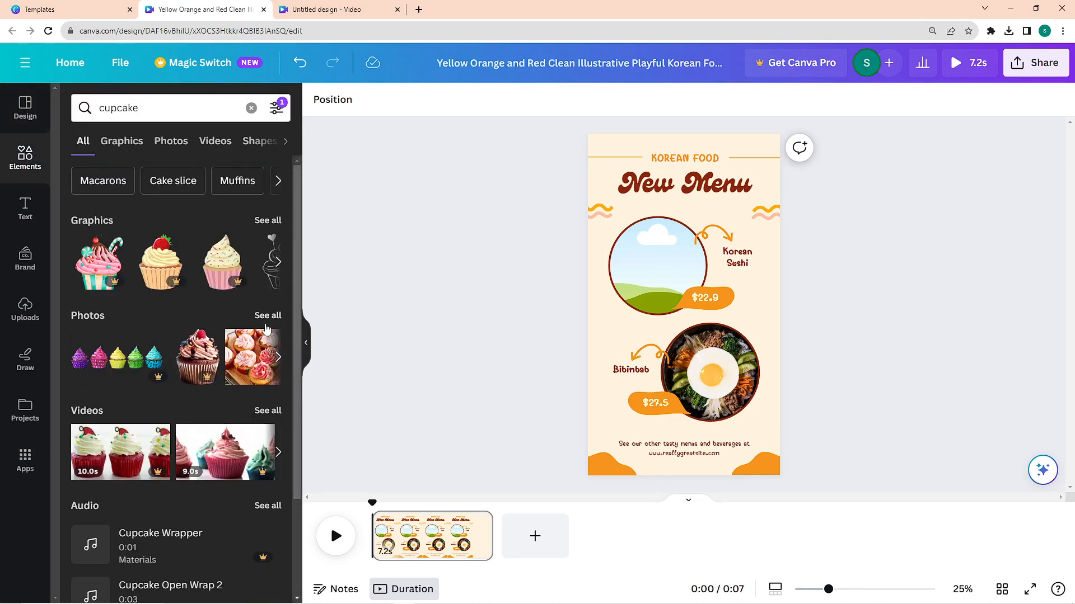
pyautogui.click(252, 357)
pyautogui.moveTo(689, 336); pyautogui.dragTo(661, 280)
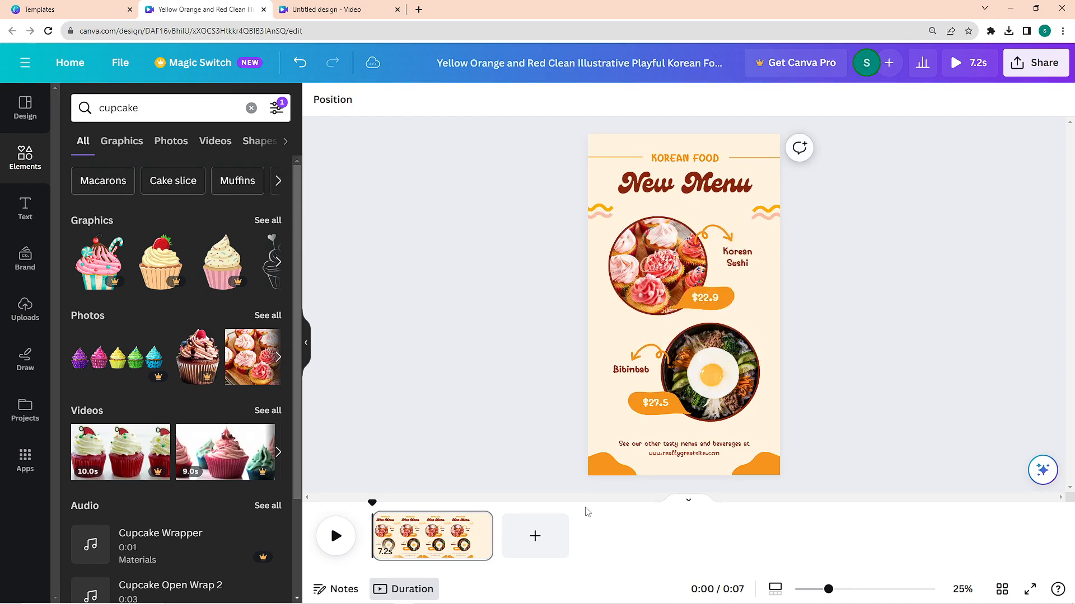
# Step: Replace the Korean Sushi label with "Cupcake" and play the video
pyautogui.click(746, 265)
pyautogui.click(746, 267)
pyautogui.write('Cupcake')
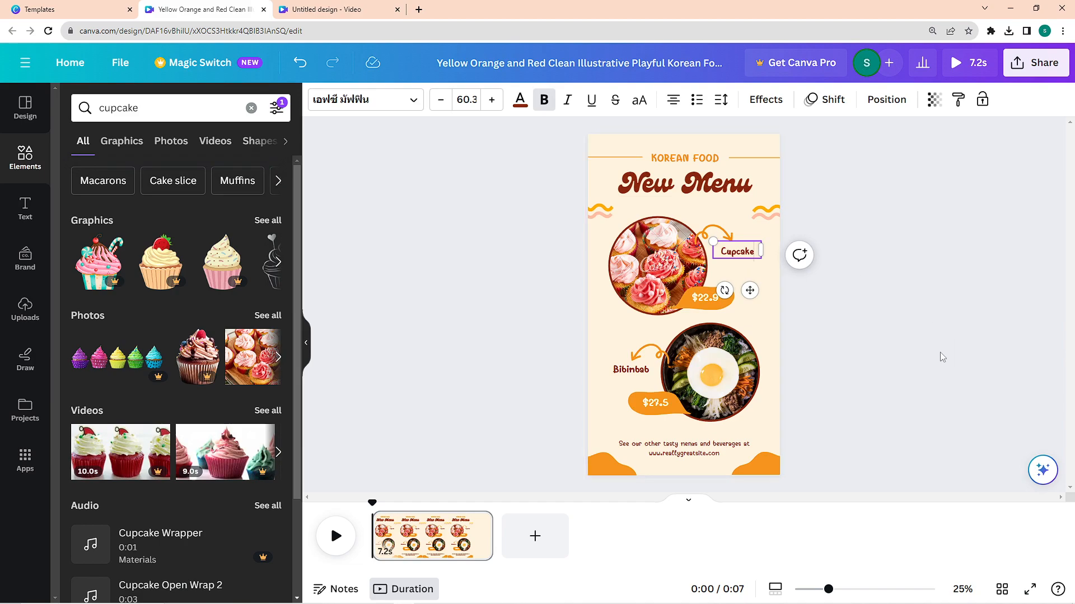
pyautogui.click(941, 357)
pyautogui.click(338, 540)
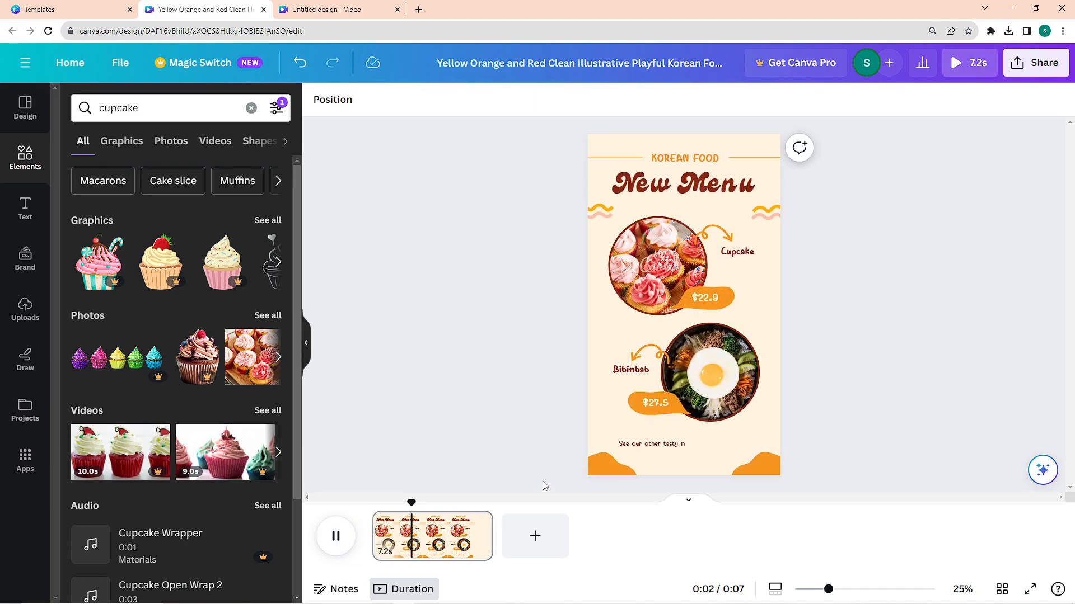
# Step: Apply the Ascend writing animation to the New Menu heading
pyautogui.click(676, 182)
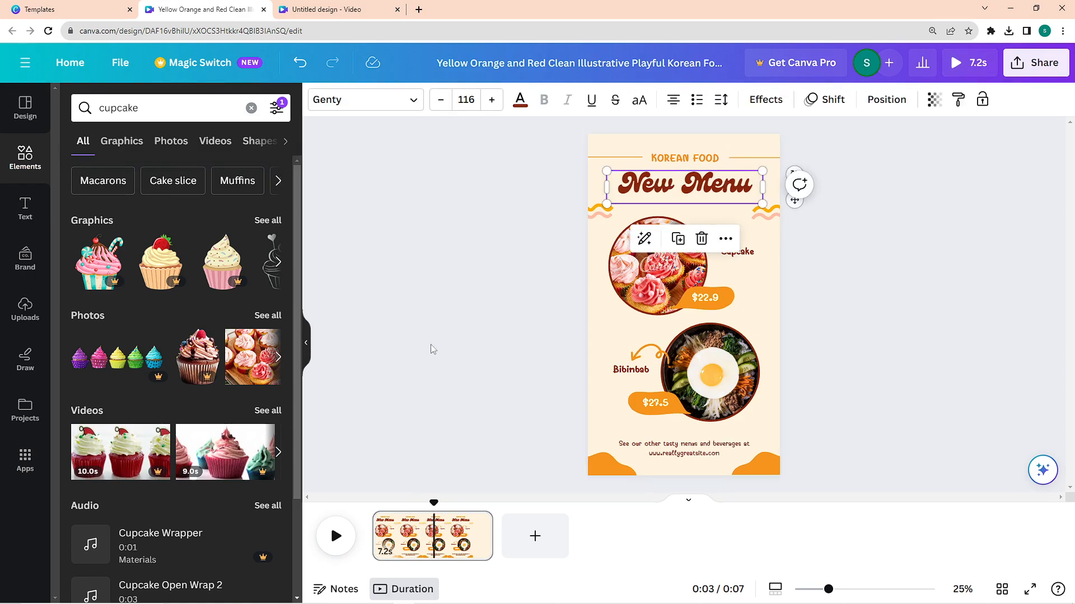
pyautogui.click(766, 99)
pyautogui.click(822, 99)
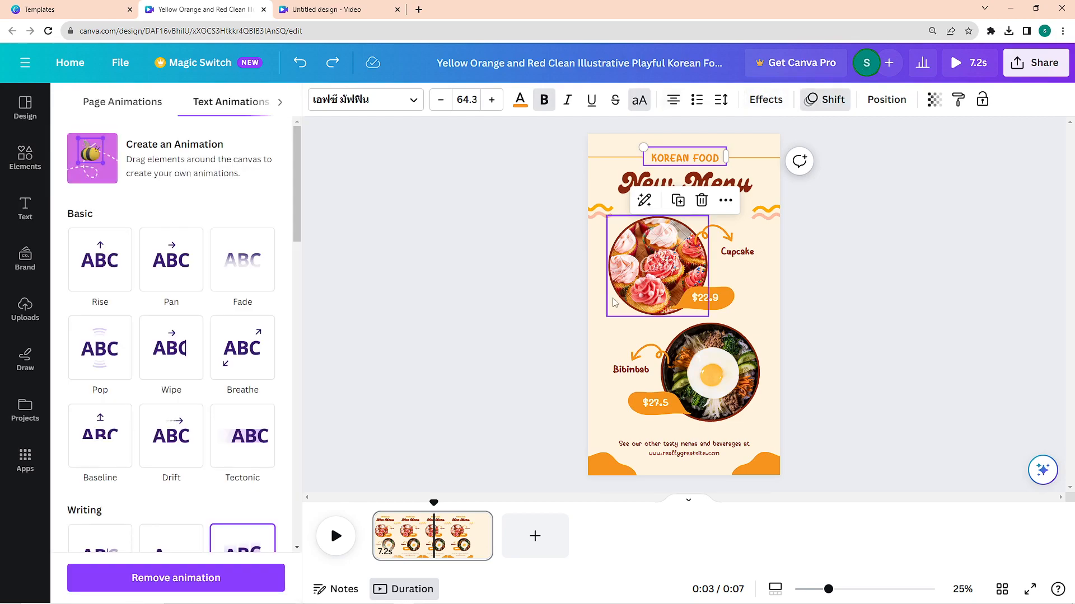
pyautogui.click(650, 252)
pyautogui.click(671, 185)
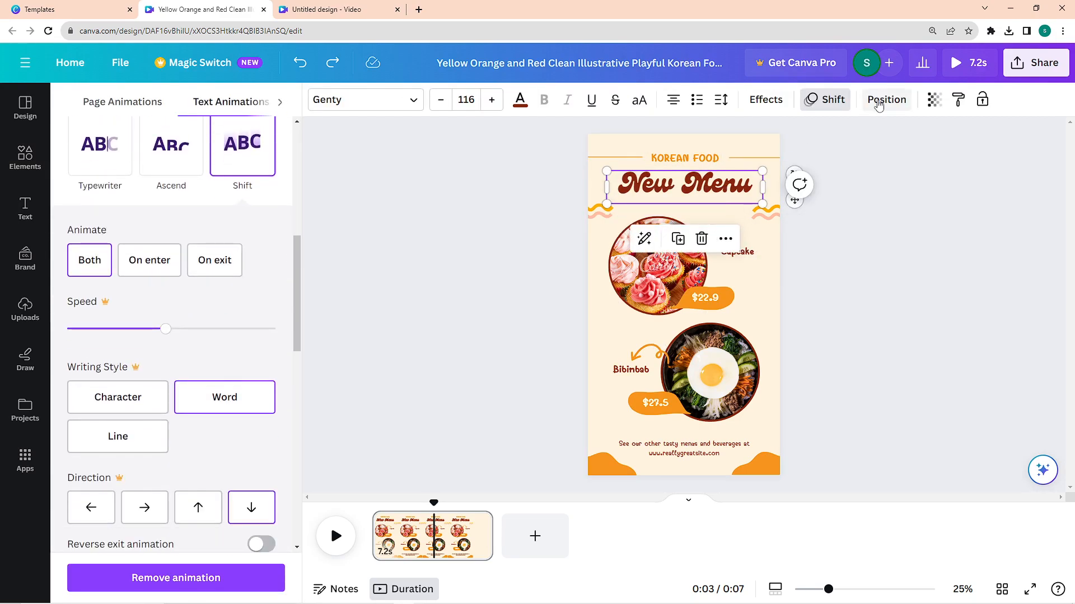
pyautogui.click(879, 105)
pyautogui.click(822, 99)
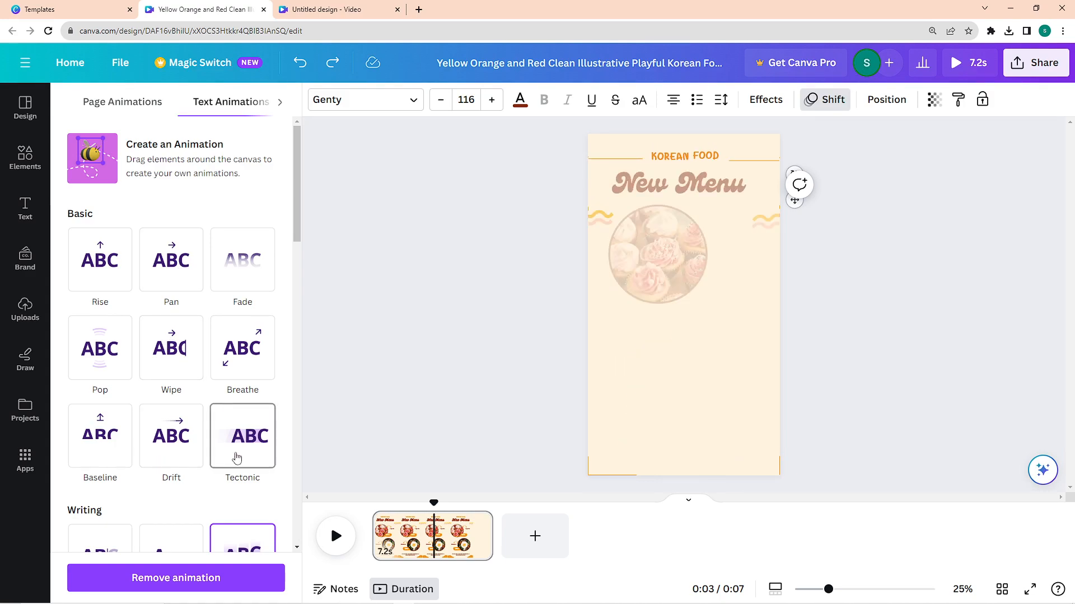
pyautogui.scroll(-4, 233, 457)
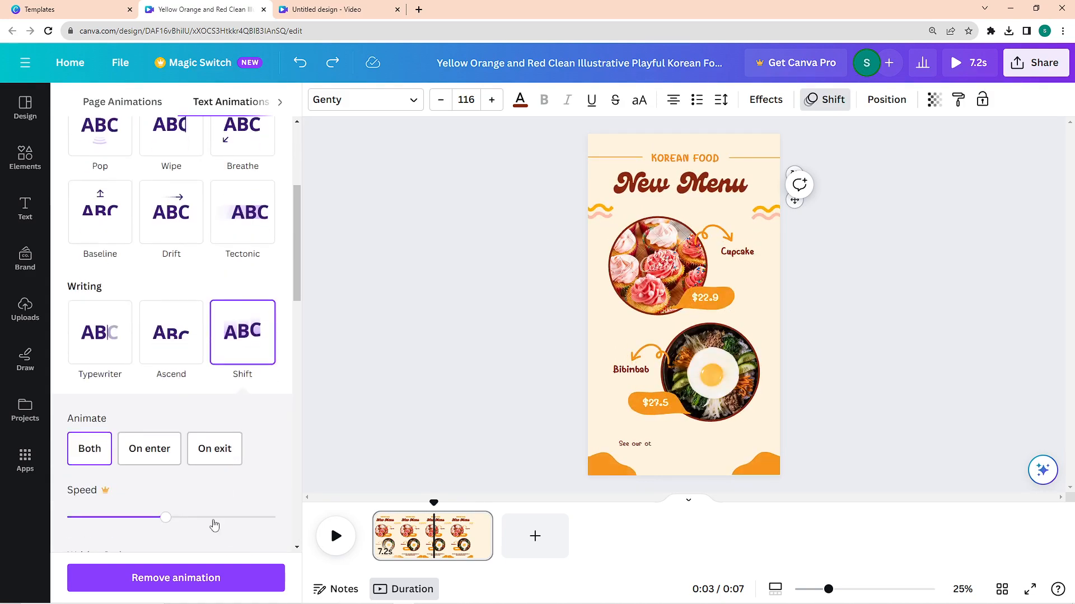
pyautogui.click(168, 339)
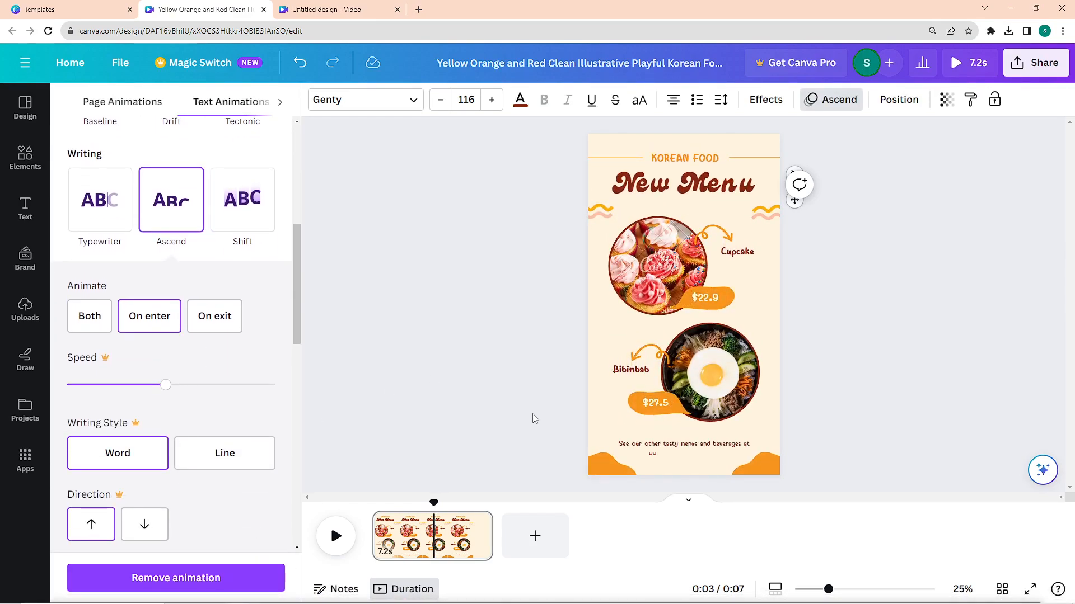
pyautogui.scroll(4, 254, 437)
# Step: Set the page's duration to 3.0 seconds and play the shortened video
pyautogui.moveTo(434, 501); pyautogui.dragTo(401, 495)
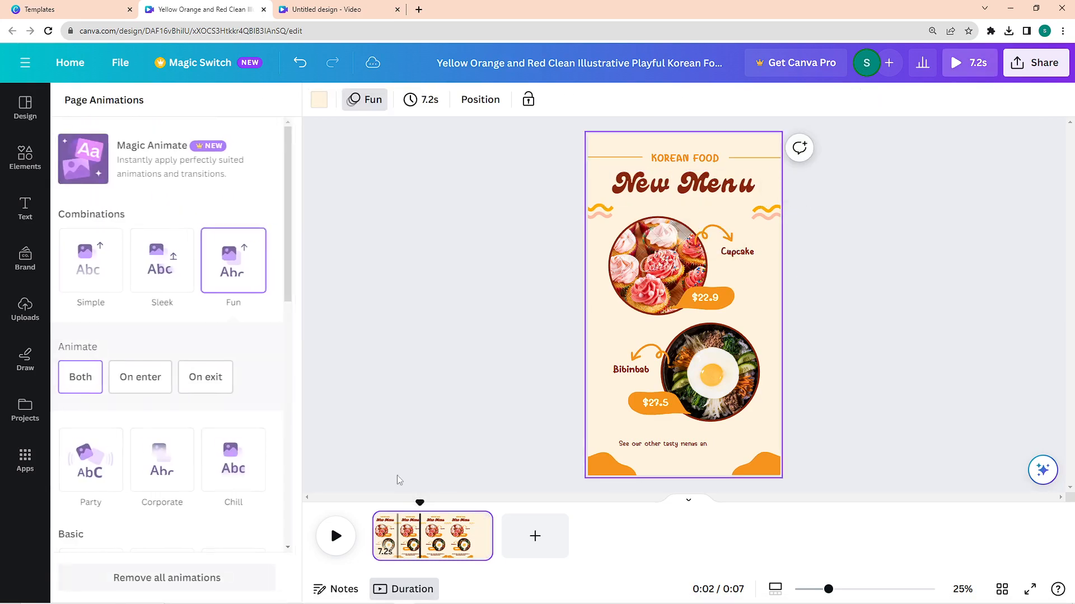
pyautogui.click(421, 100)
pyautogui.moveTo(455, 162); pyautogui.dragTo(434, 167)
pyautogui.click(336, 536)
pyautogui.click(339, 536)
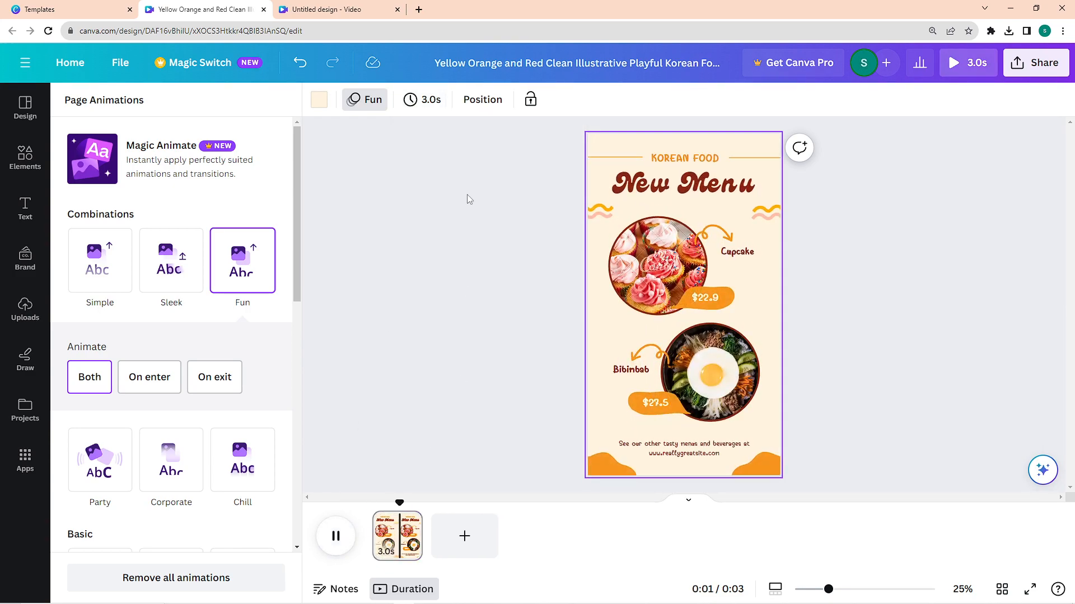
# Step: Set the page's duration to 15.0 seconds and play the video
pyautogui.click(417, 101)
pyautogui.moveTo(428, 159); pyautogui.dragTo(490, 161)
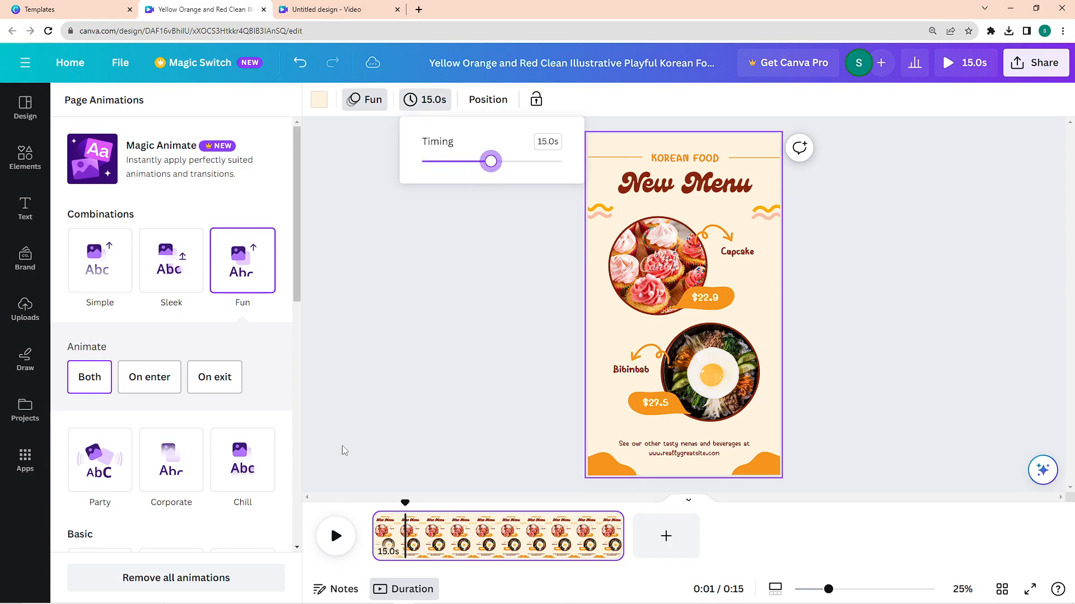
pyautogui.click(336, 536)
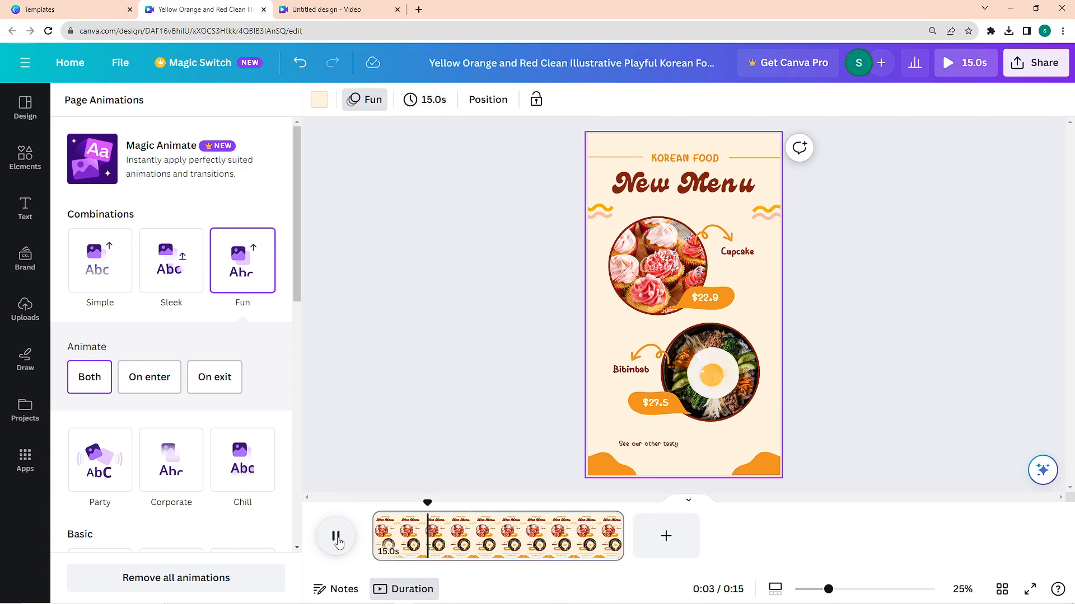